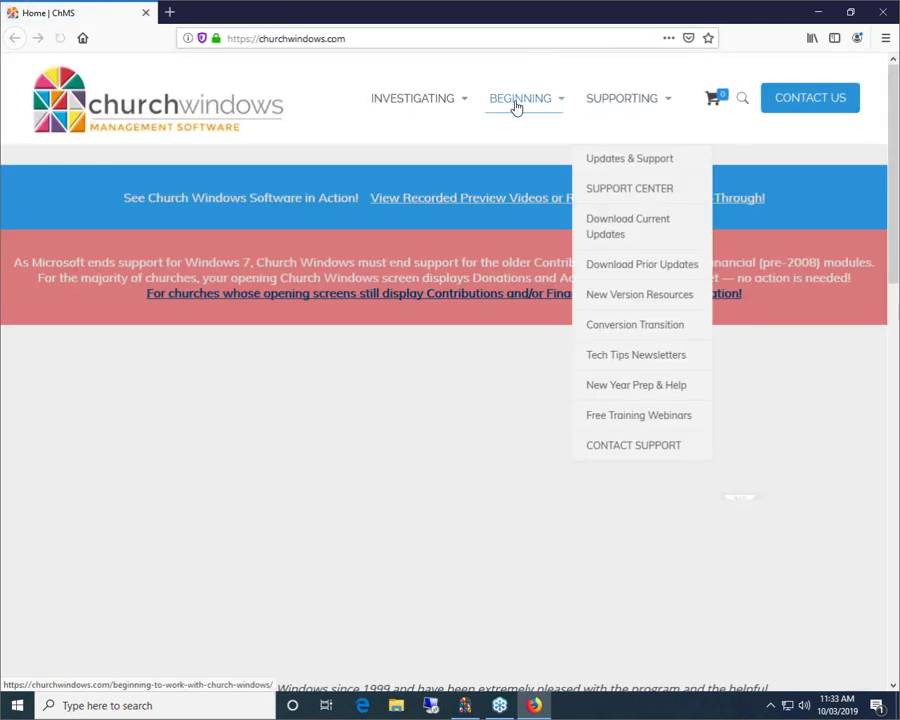
Open the churchwindows.com Training Workbooks page from the BEGINNING menu.
mouse_move(566, 106)
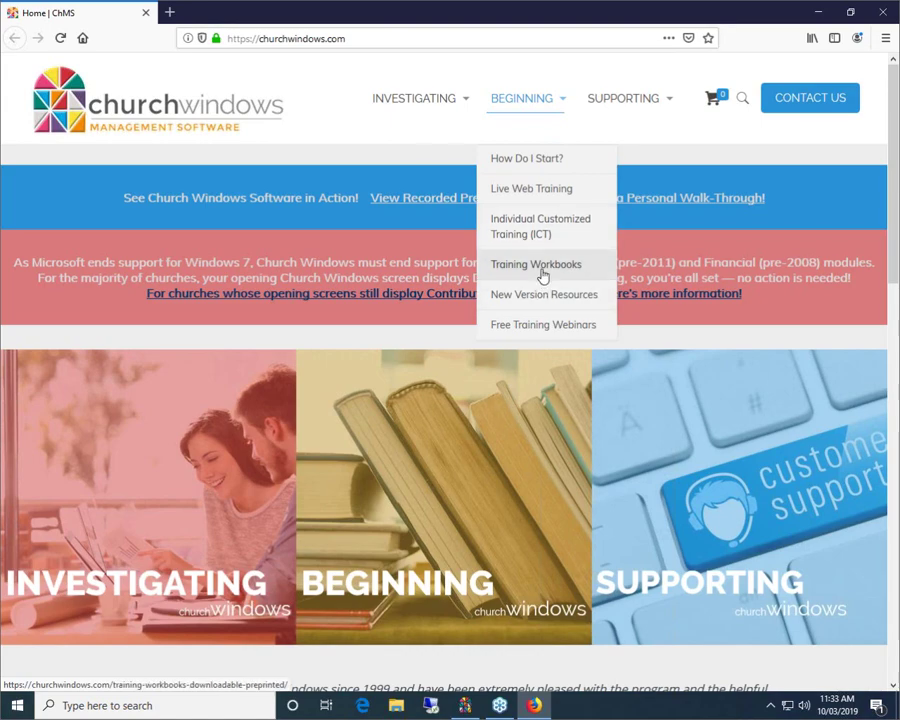
click(541, 270)
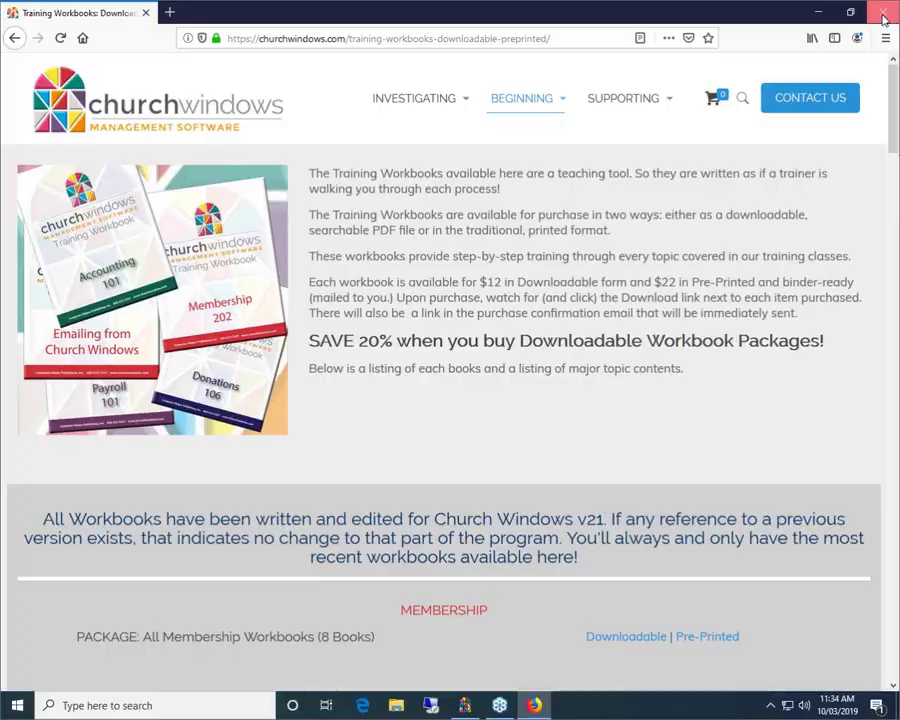
Close Firefox and launch the Church Windows Accounting module for Jan–Dec 2019.
click(883, 14)
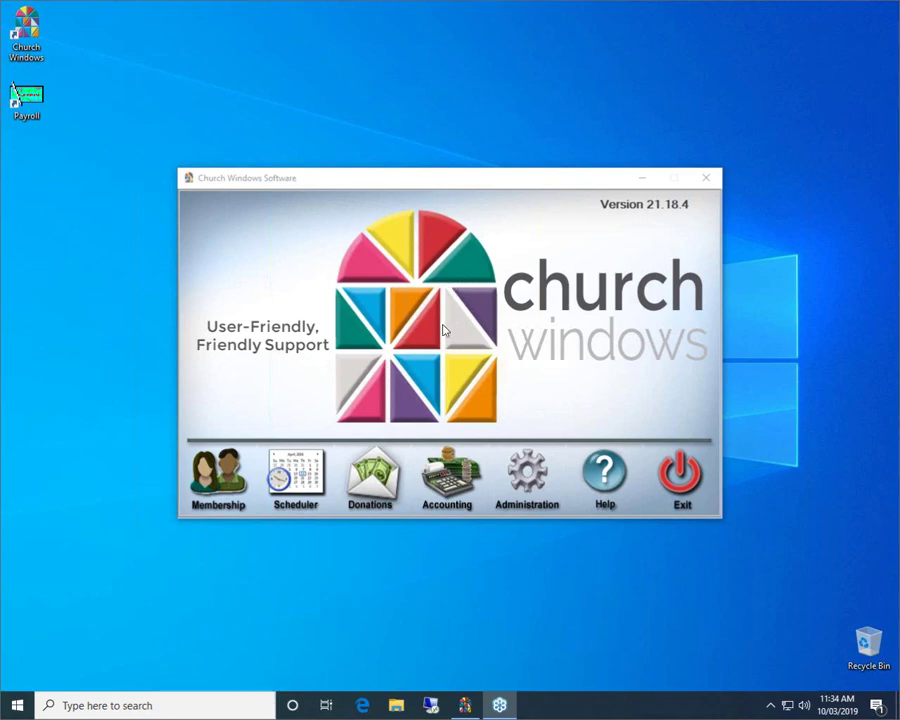
click(462, 480)
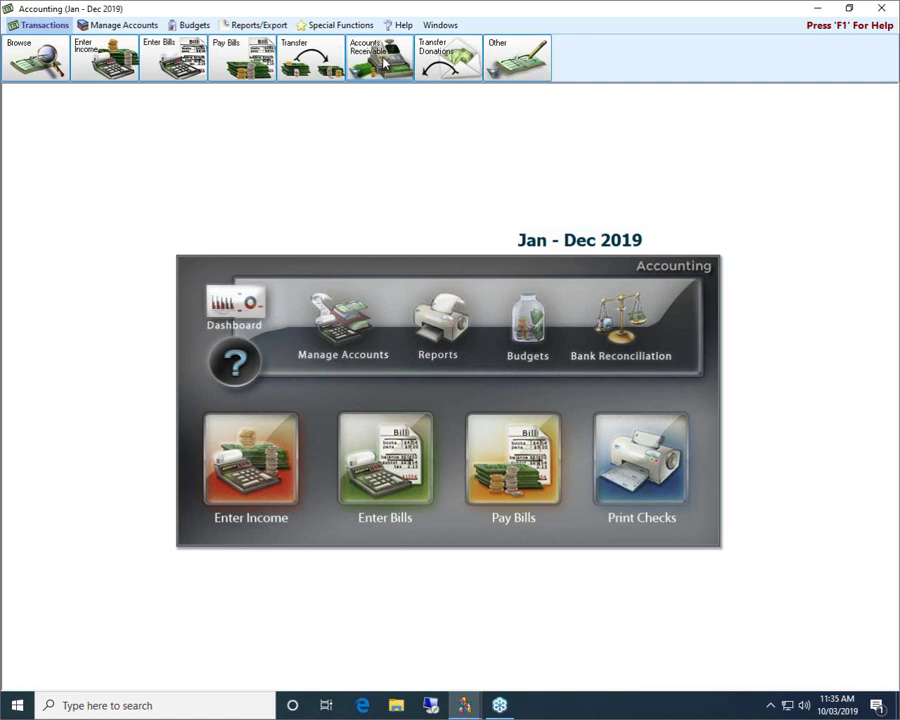
Show the Accounts Receivable menu with Invoice, Collect, Print Invoices and Print Statements.
click(372, 60)
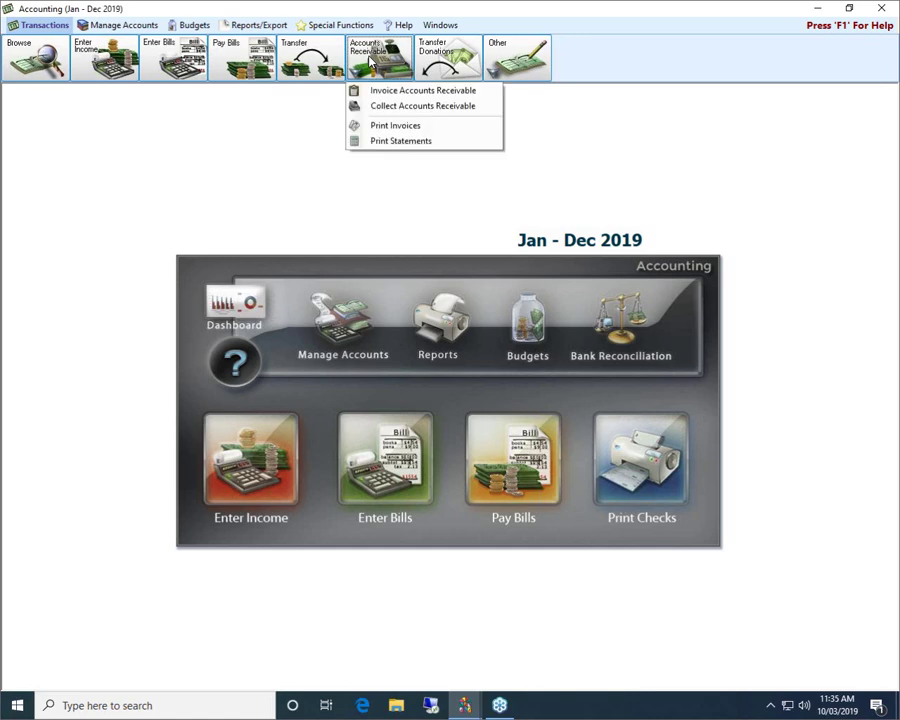
click(256, 201)
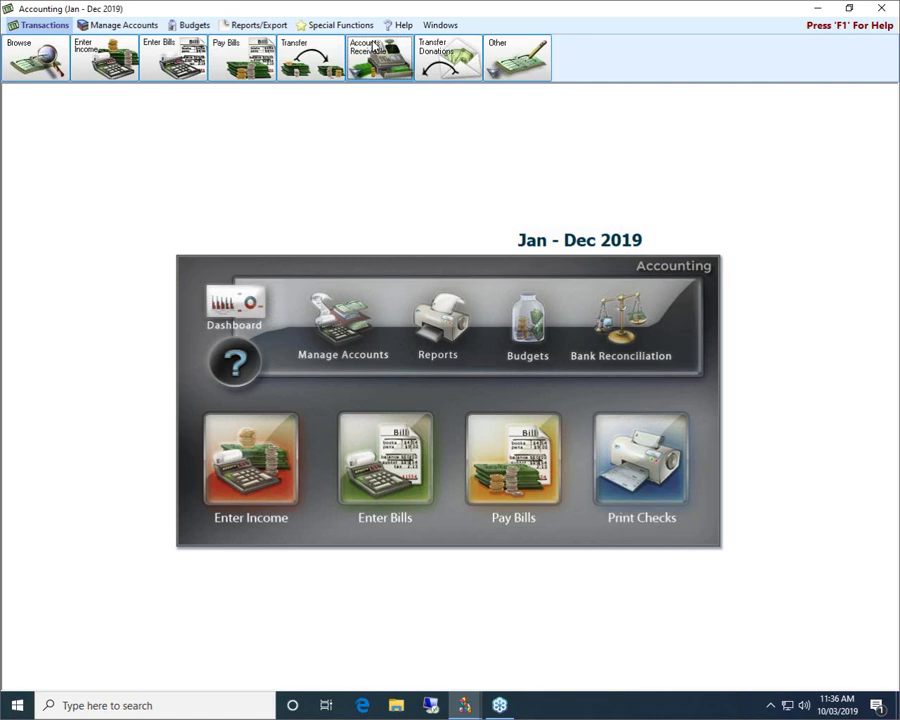
click(389, 47)
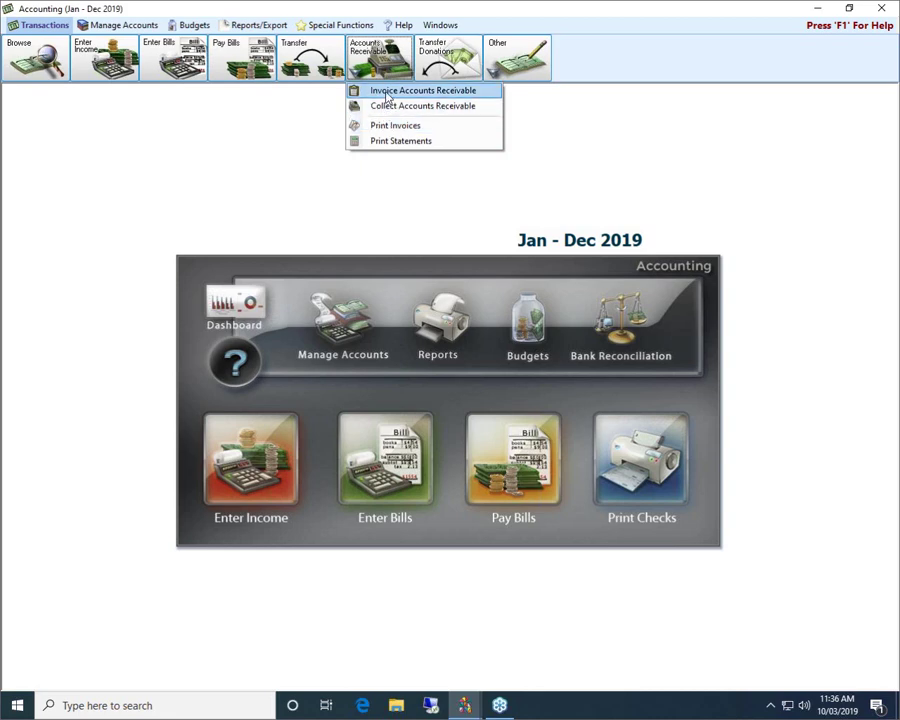
Start an Invoice Accounts Receivable entry dated 10/03/2019, leaving due date and client unset.
click(386, 92)
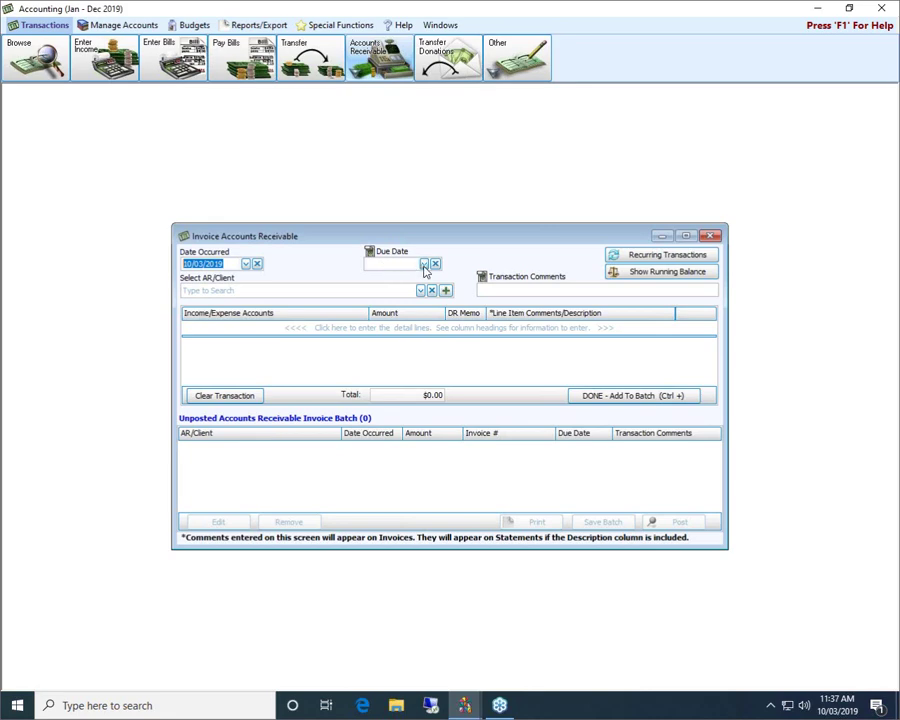
click(424, 264)
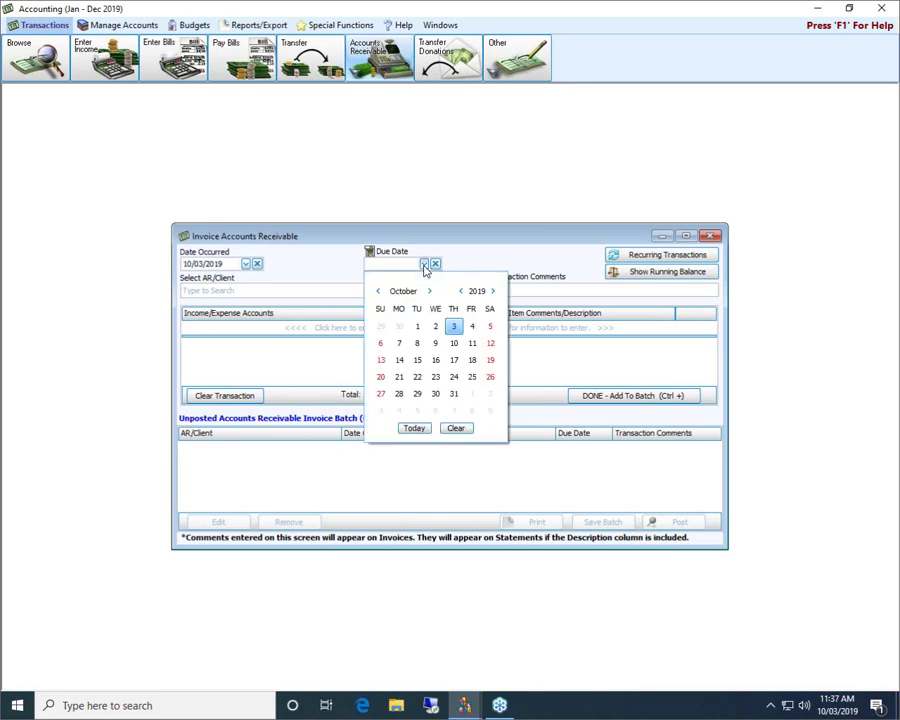
click(430, 248)
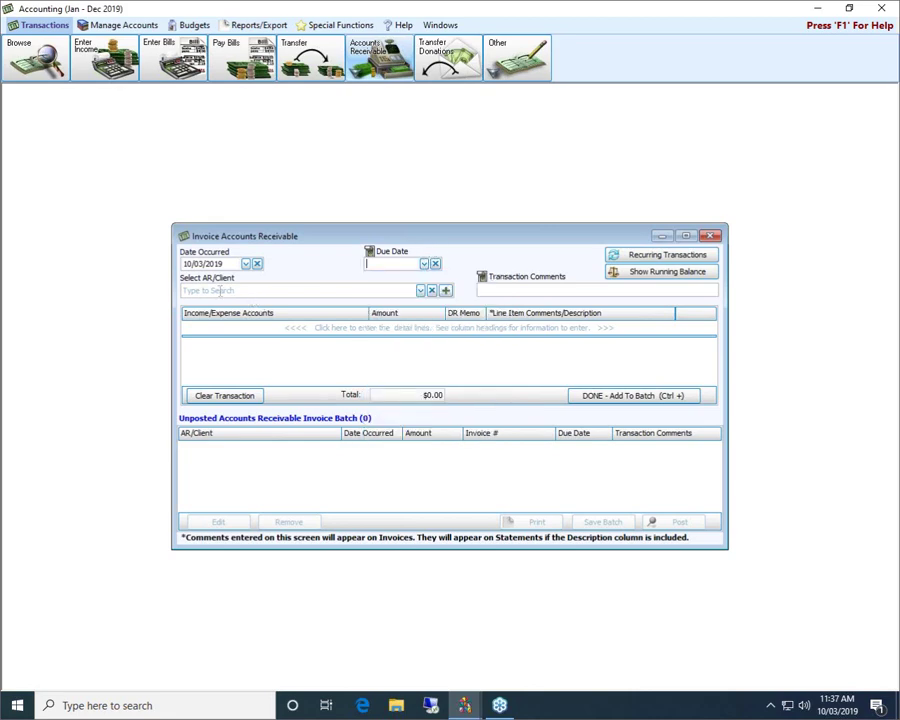
click(420, 290)
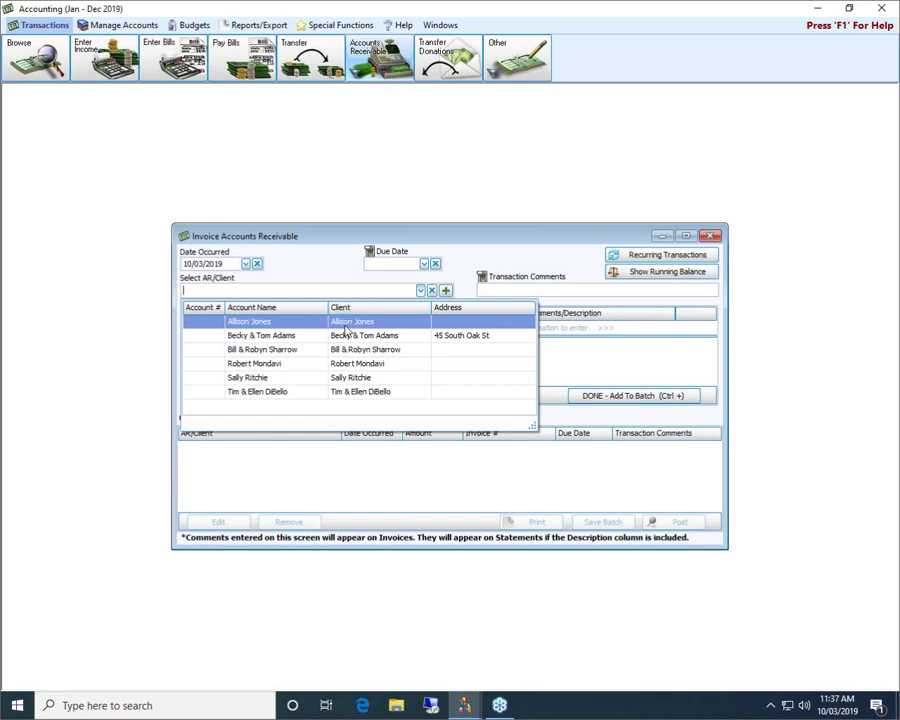
click(348, 238)
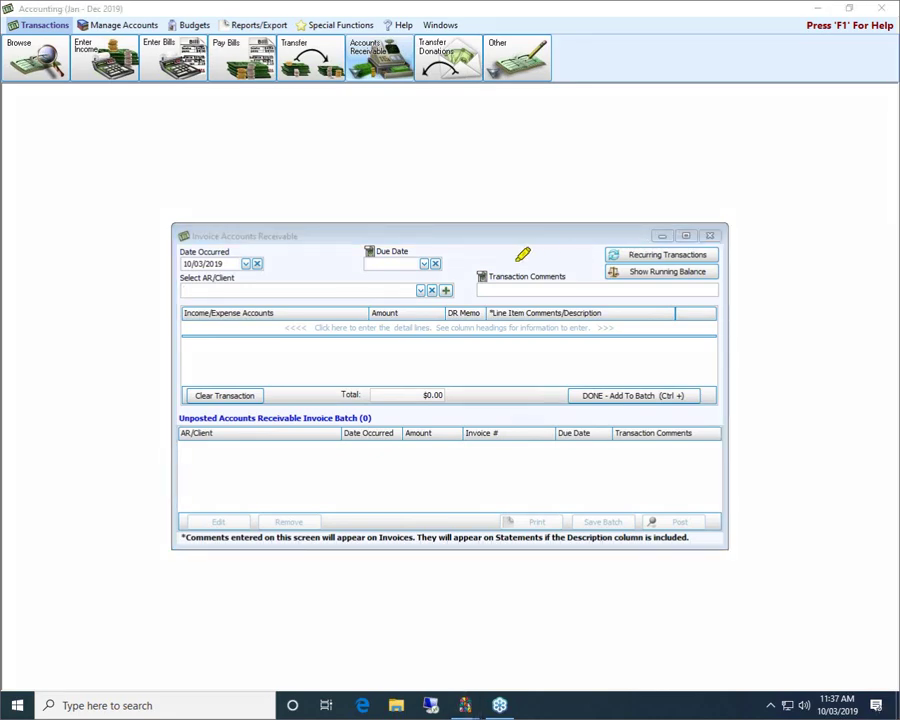
Create a new AR client from the client's full name and assign it to the invoice.
mouse_move(452, 230)
mouse_down()
mouse_move(456, 271)
mouse_move(436, 268)
mouse_up()
click(448, 291)
click(447, 291)
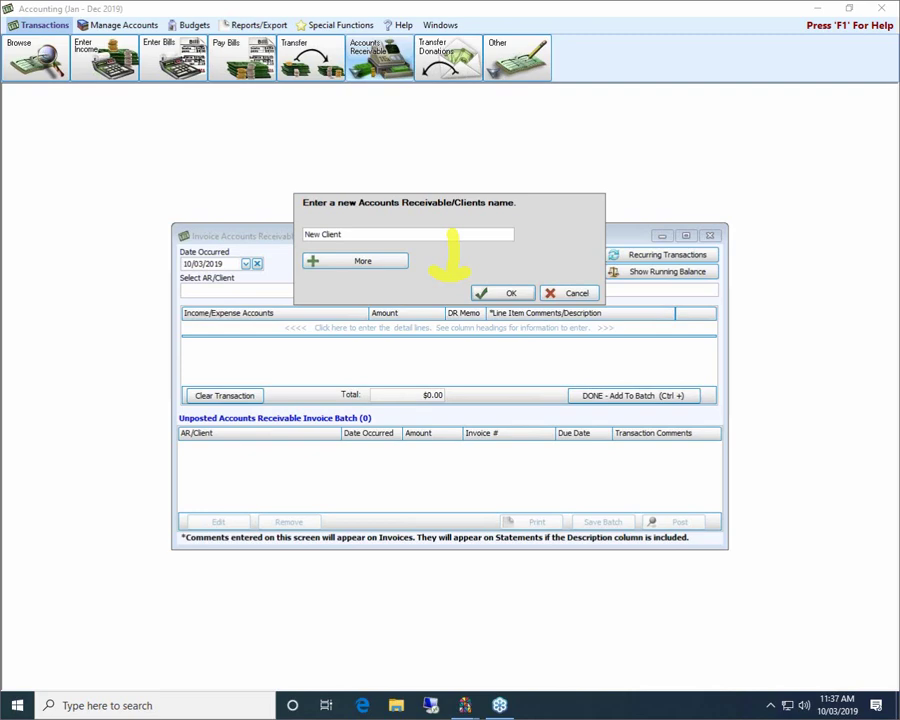
drag(382, 230, 287, 232)
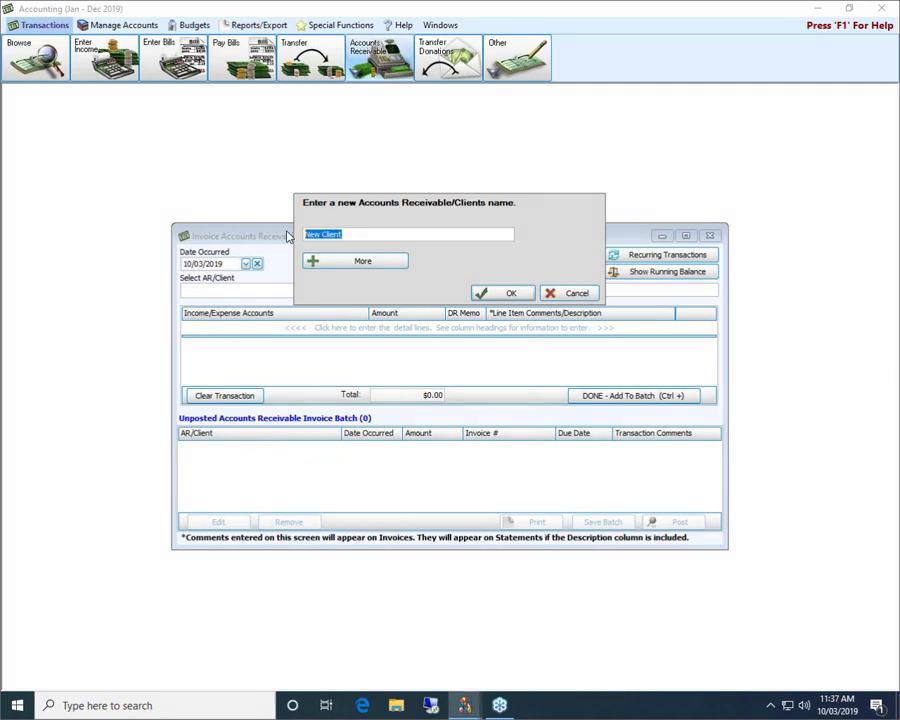
click(320, 263)
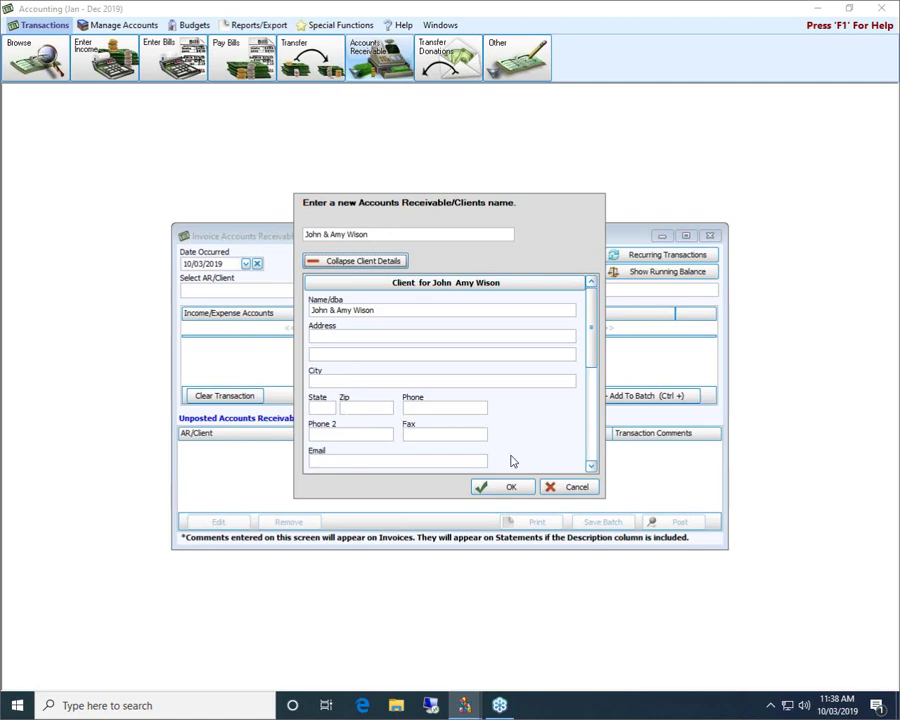
drag(596, 355, 589, 313)
click(505, 487)
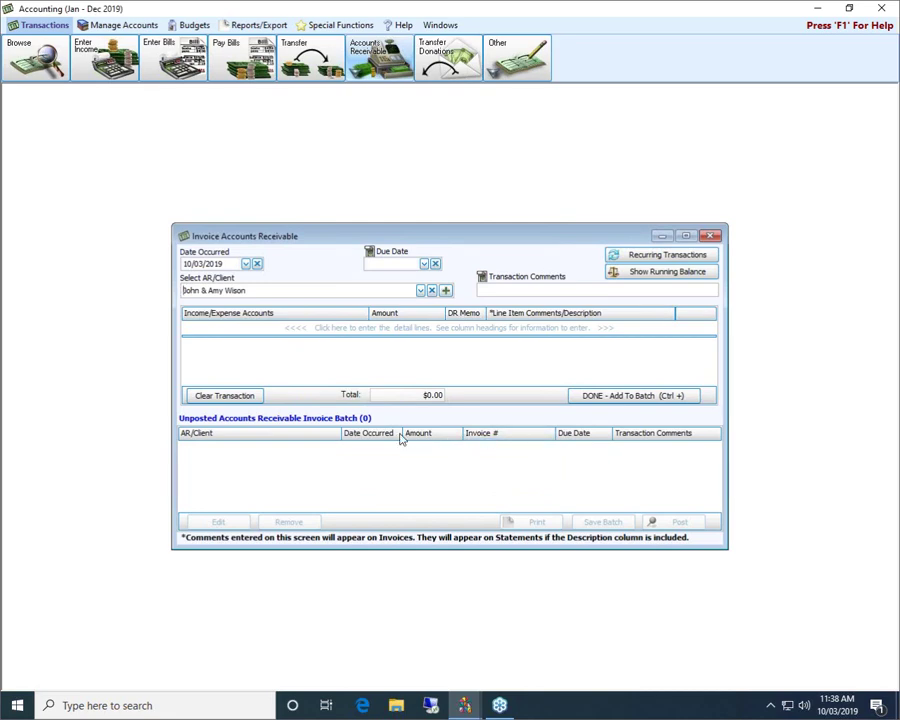
Start a blank invoice detail line with the cursor in its description cell.
click(504, 300)
click(563, 330)
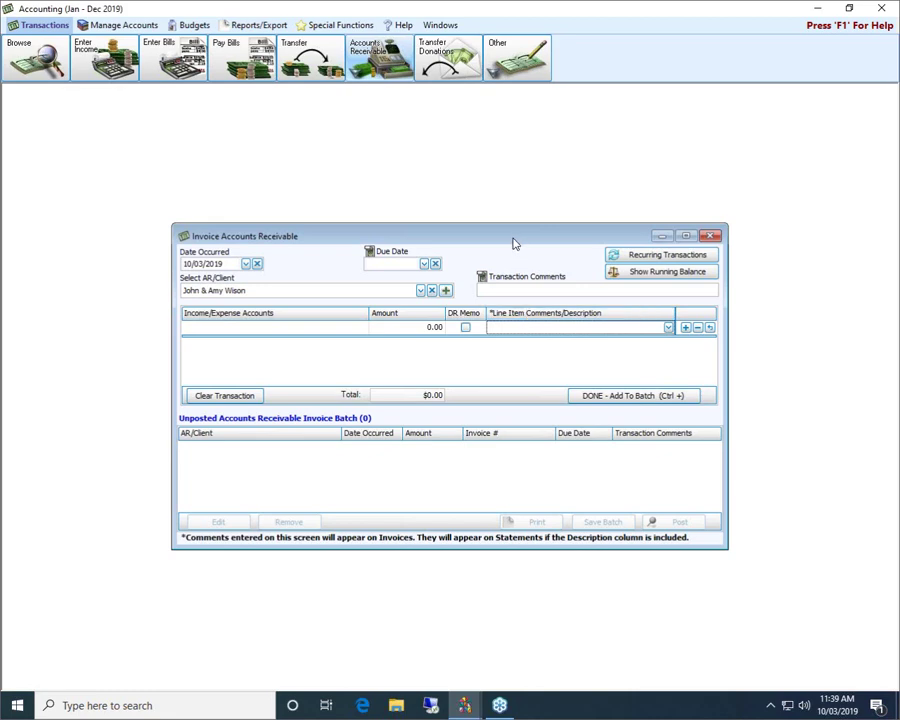
click(510, 329)
Confirm the new client in the AR/Client list, then select the client name text.
click(420, 291)
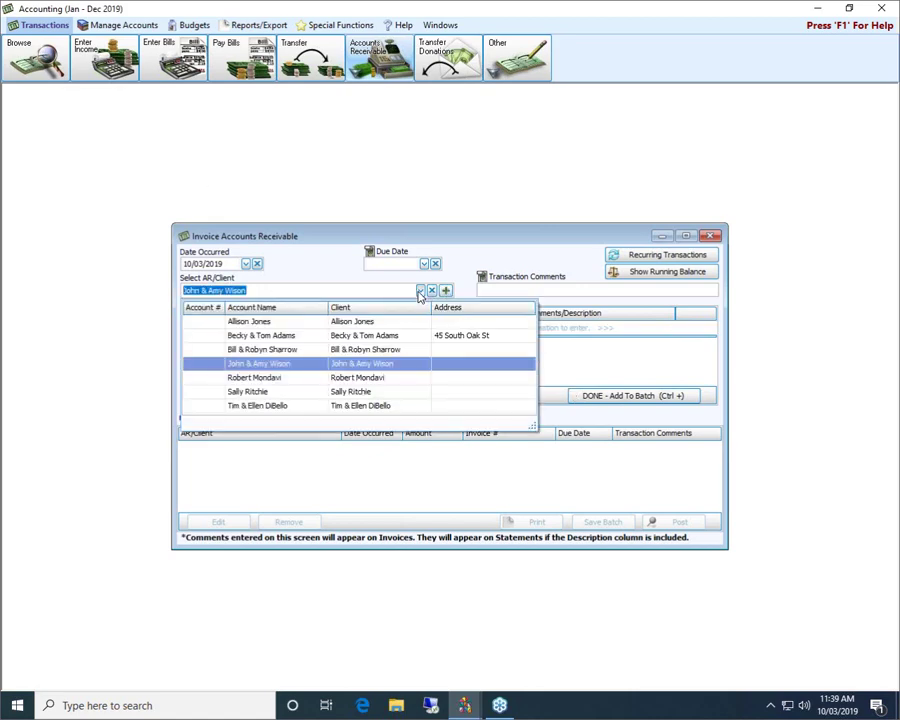
click(420, 291)
click(326, 291)
drag(326, 291, 100, 293)
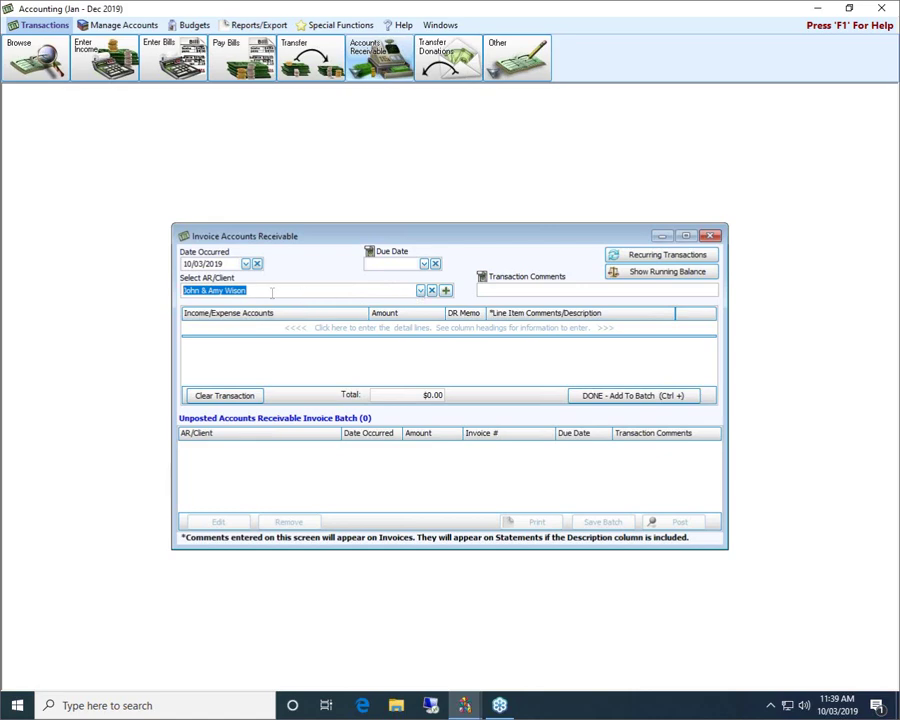
Clear the AR/Client field, trying several search texts until all seven clients are listed.
click(433, 291)
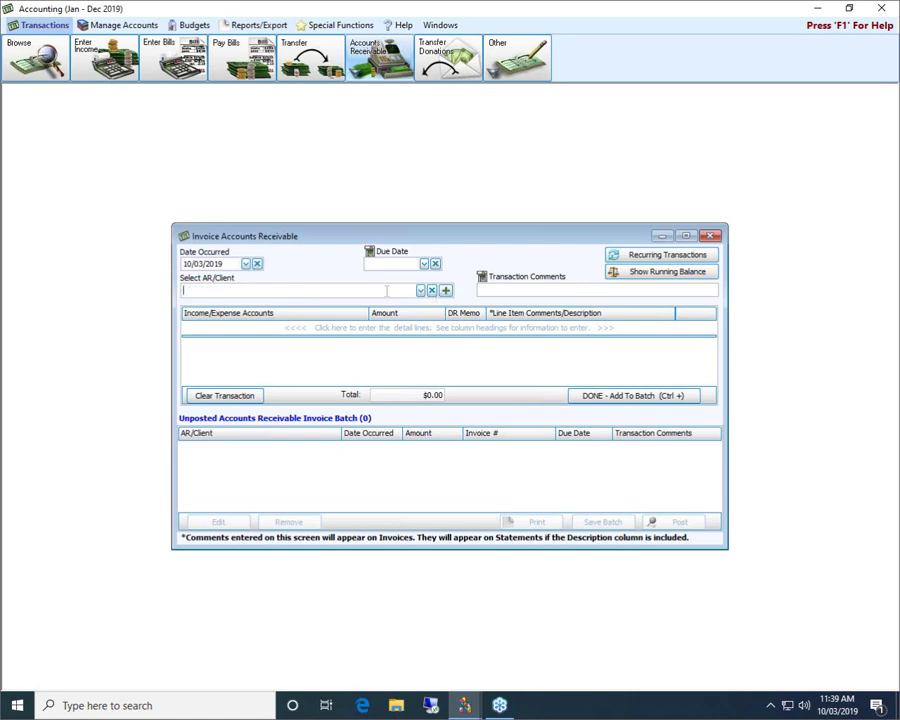
text(all)
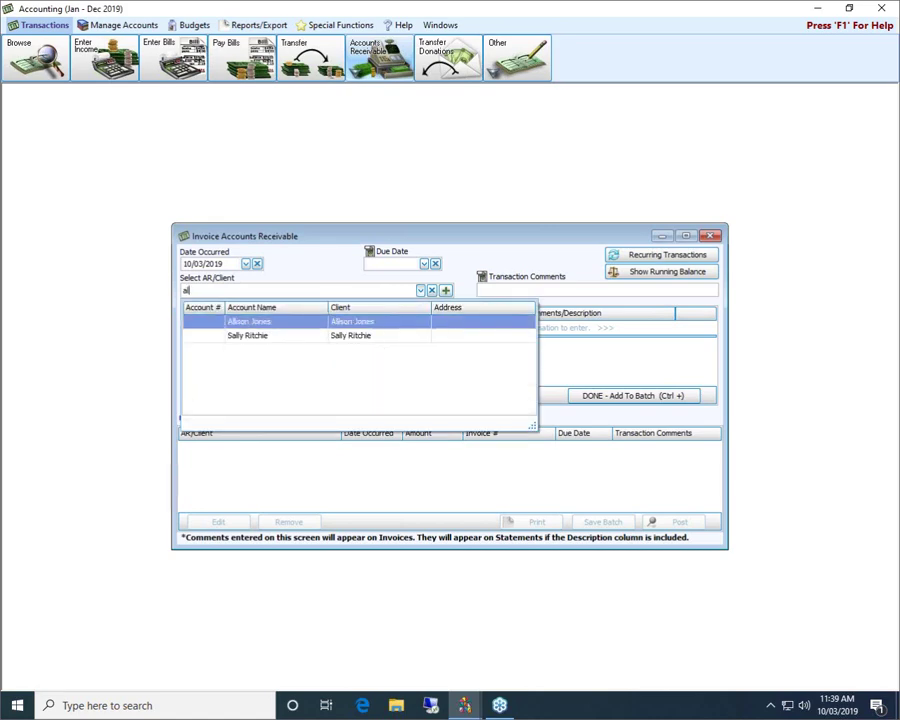
key(BackSpace)
key(BackSpace)
key(BackSpace)
text(wils)
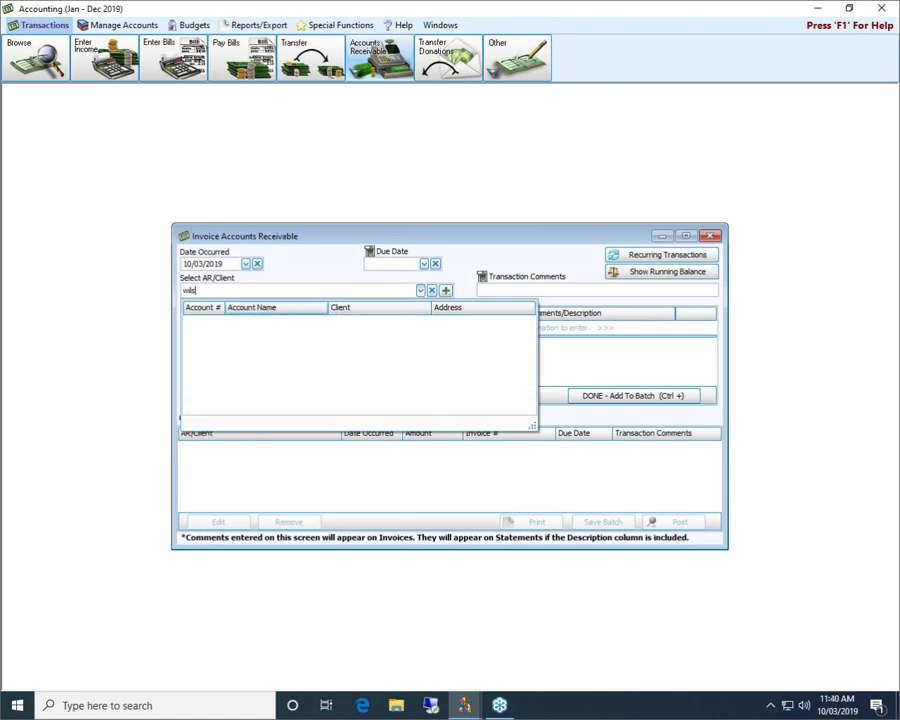
text(on)
key(BackSpace)
key(BackSpace)
key(BackSpace)
key(BackSpace)
key(BackSpace)
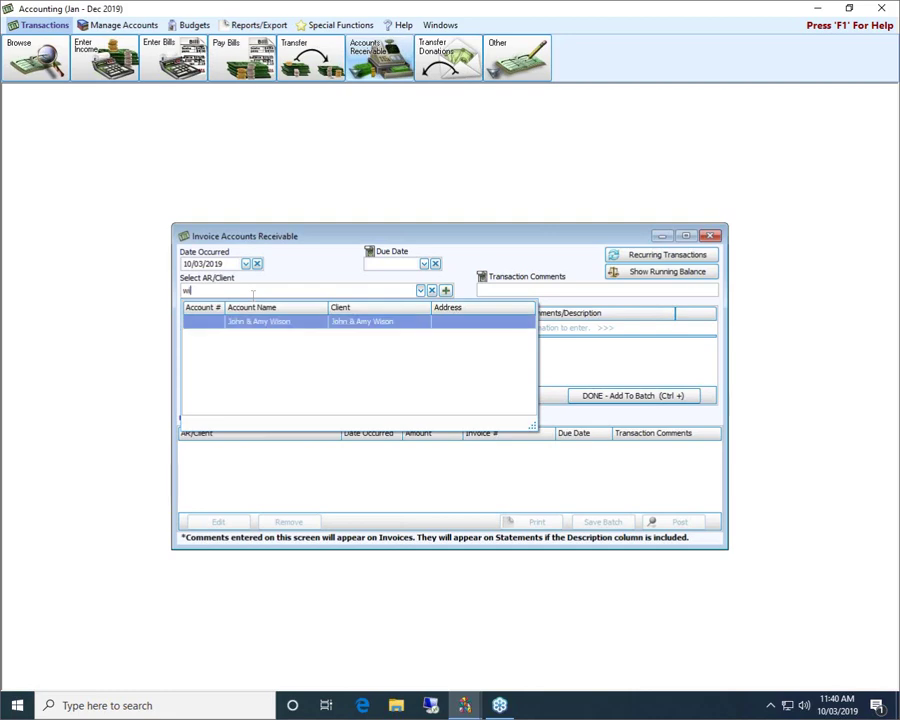
text(wil)
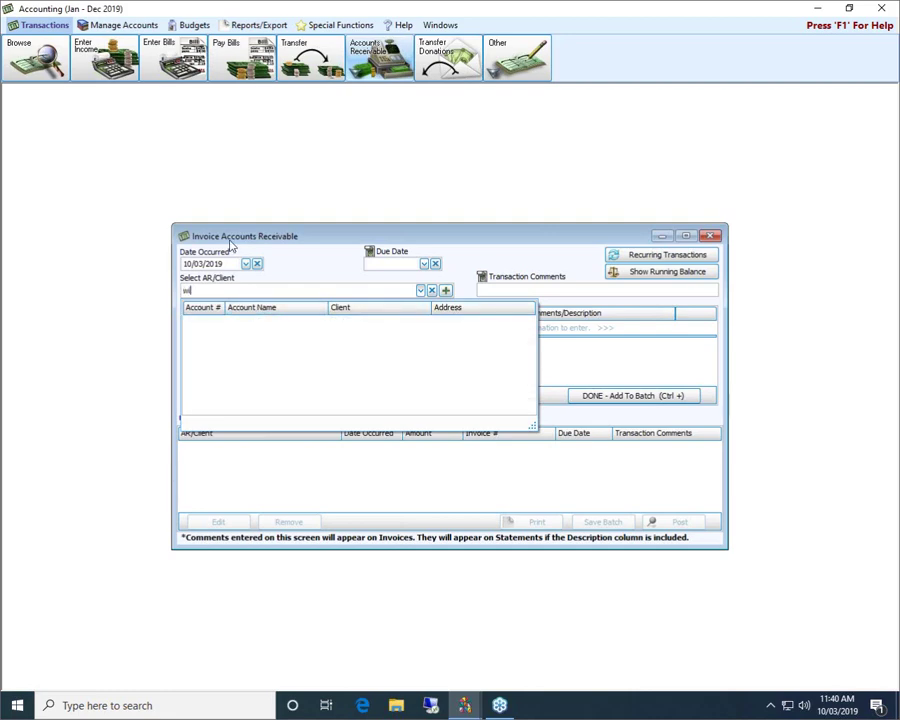
key(BackSpace)
key(BackSpace)
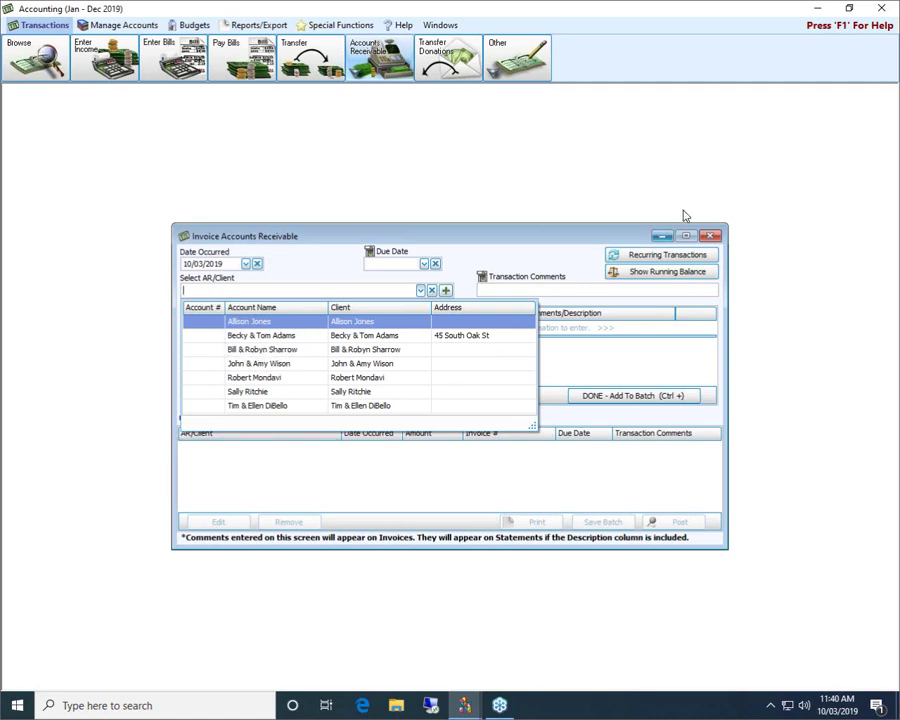
click(710, 235)
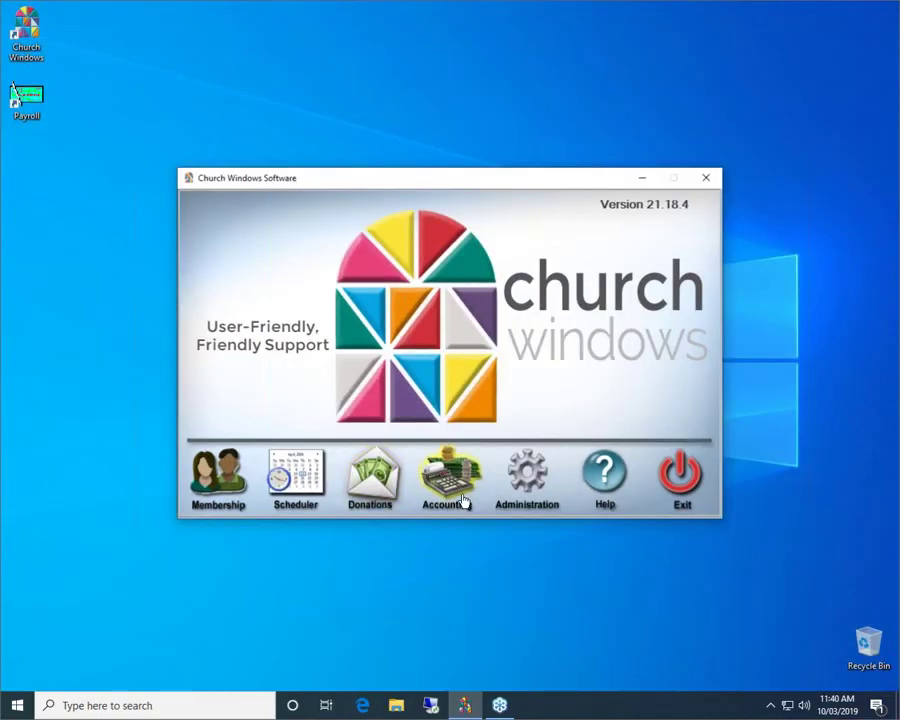
click(463, 500)
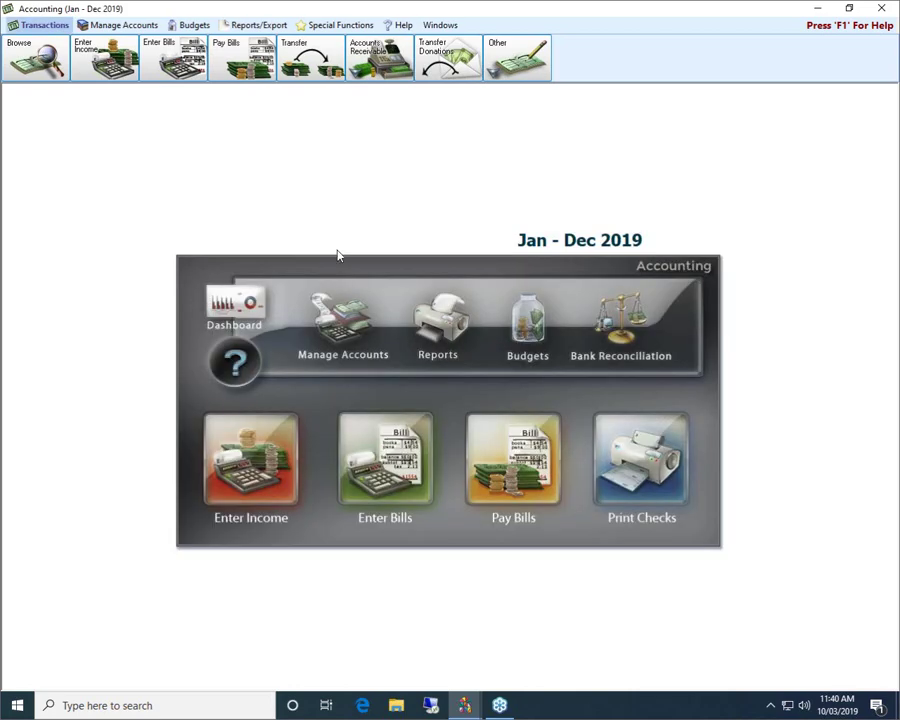
click(380, 58)
click(372, 91)
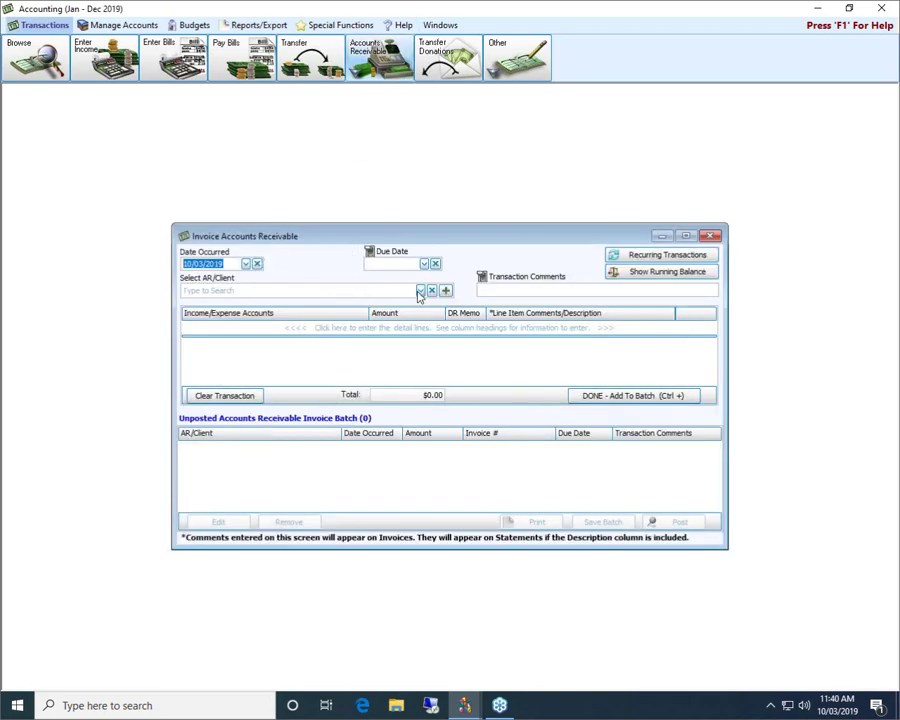
click(420, 291)
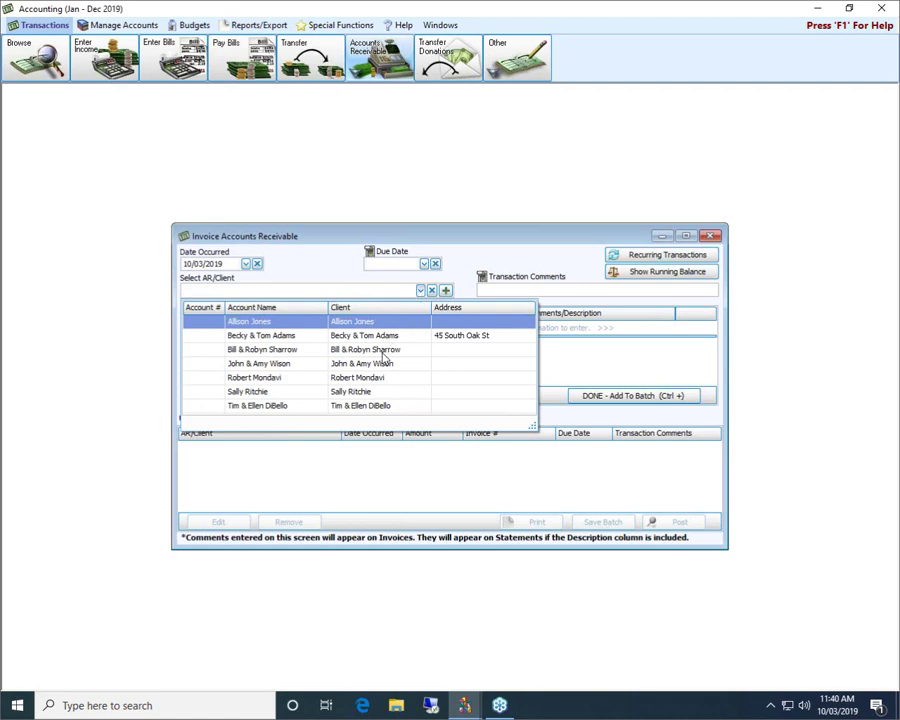
Add another new AR client by the client's full name and set it on the invoice.
click(446, 290)
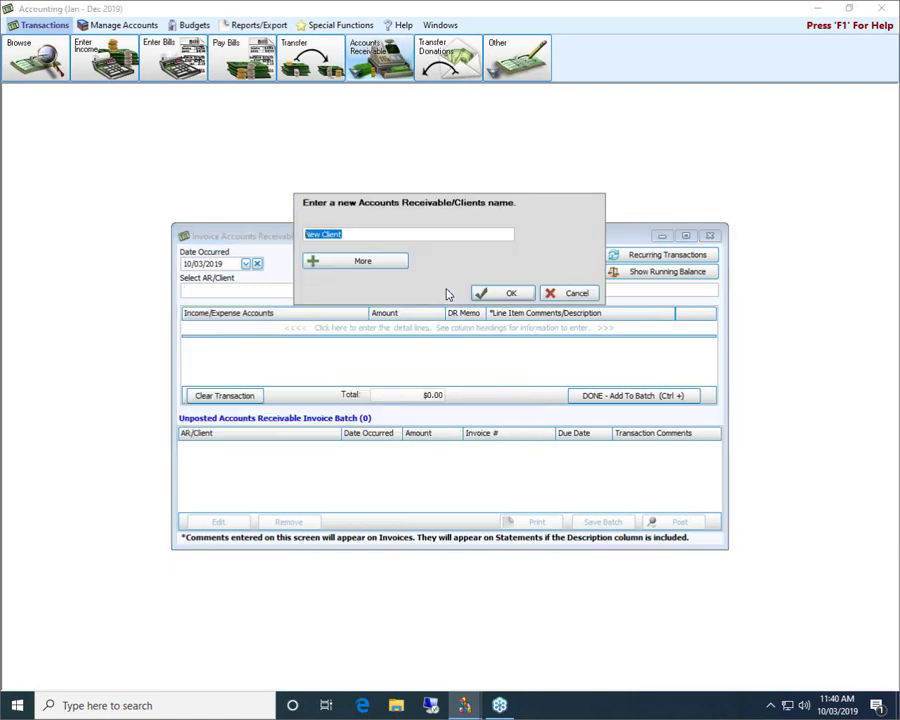
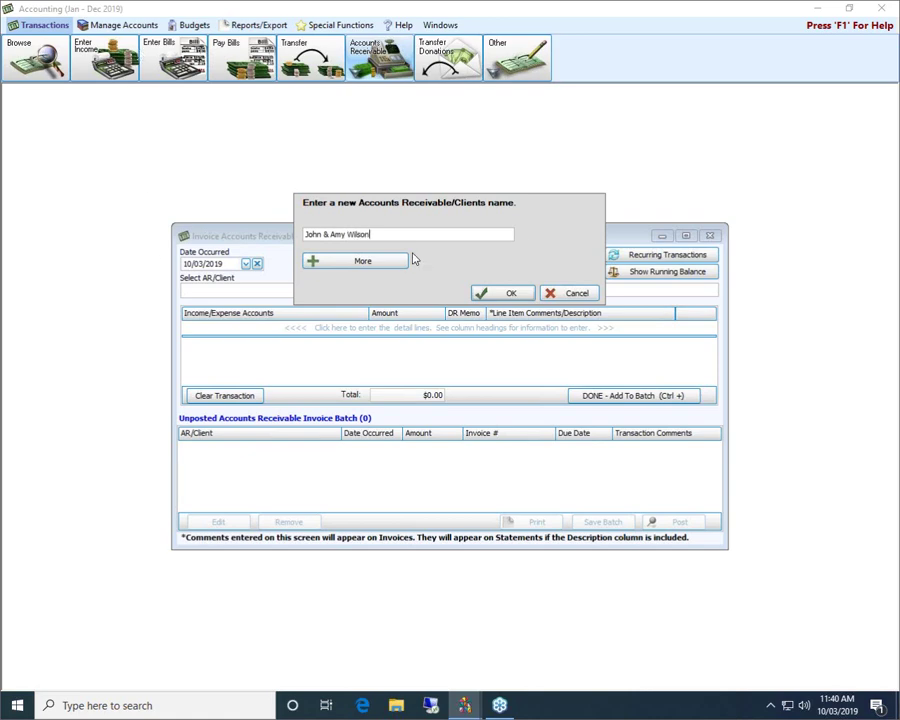
click(510, 294)
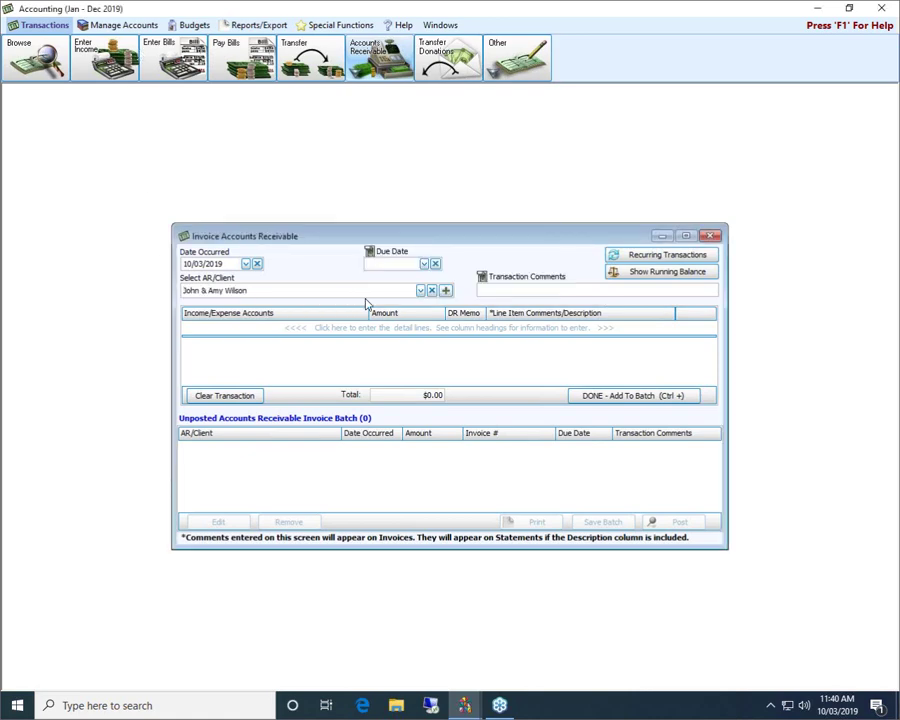
click(267, 328)
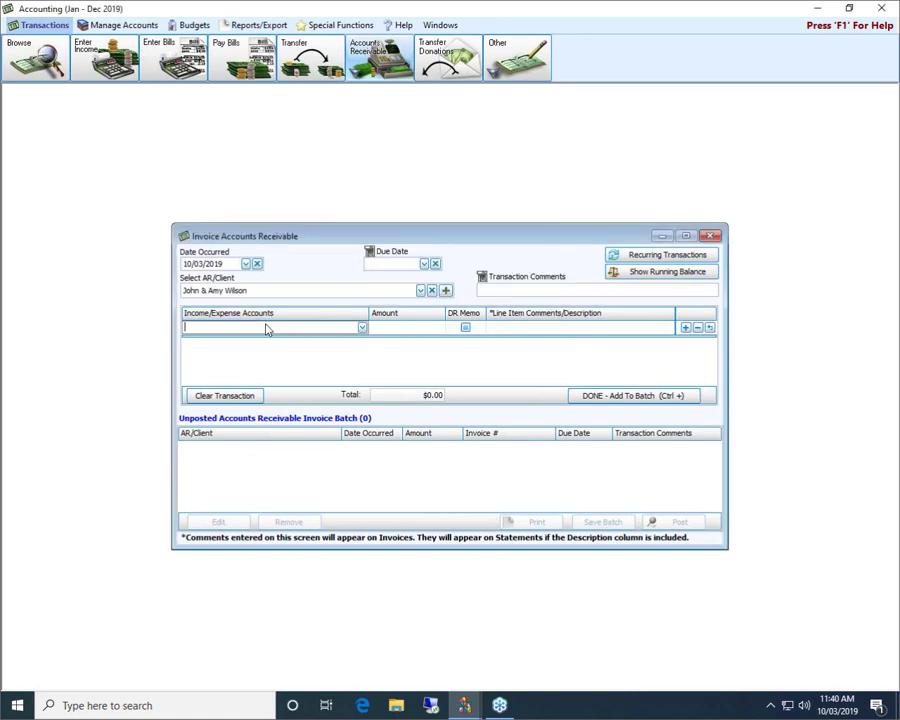
Replace the invoice's client with the original existing AR client record.
click(431, 290)
click(420, 291)
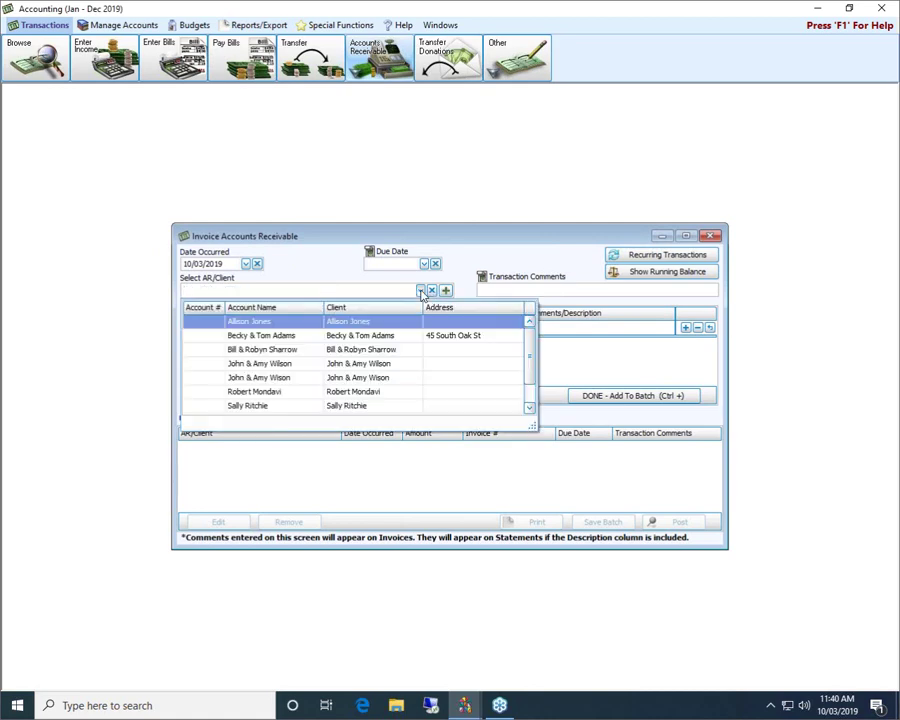
scroll(364, 325, down, 1)
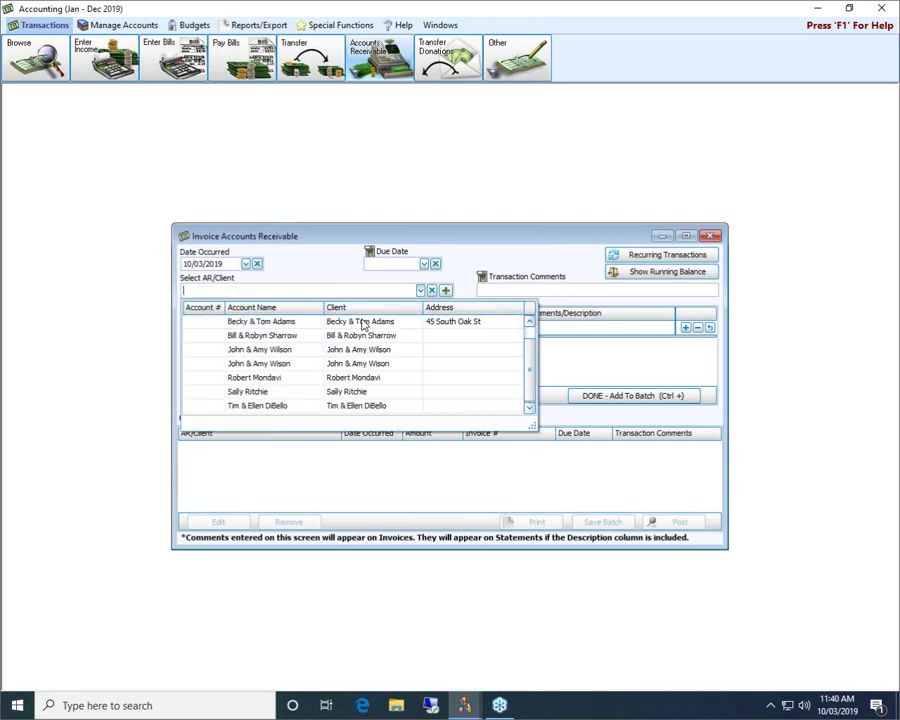
scroll(364, 325, up, 1)
click(287, 377)
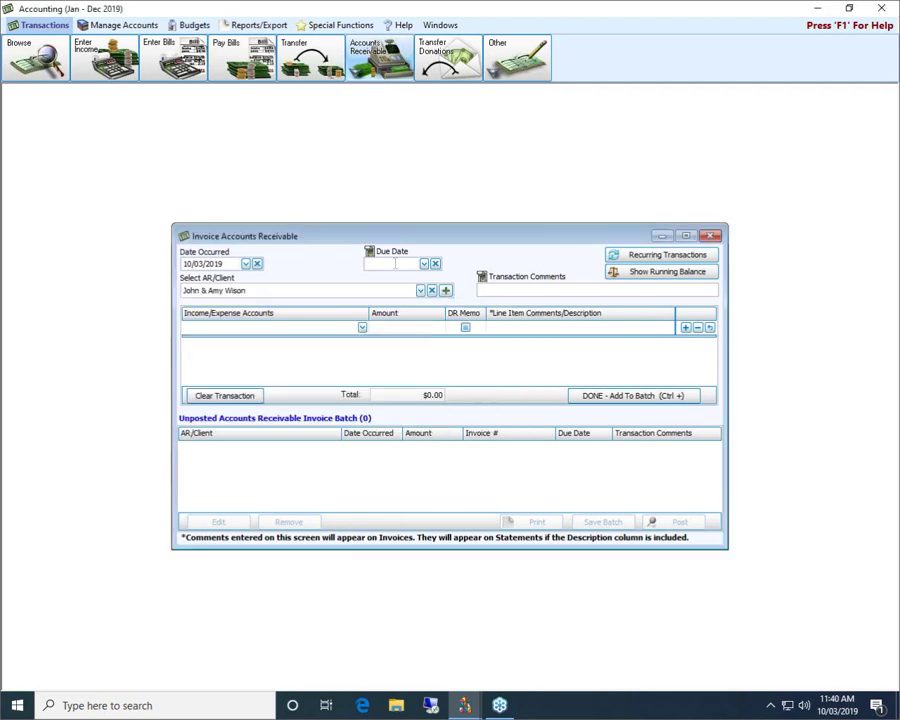
Add a 300.00 line to 4.50.100 Preschool Tuition commented 'Sept 2019 Preschool Tuition', then add to batch.
click(258, 329)
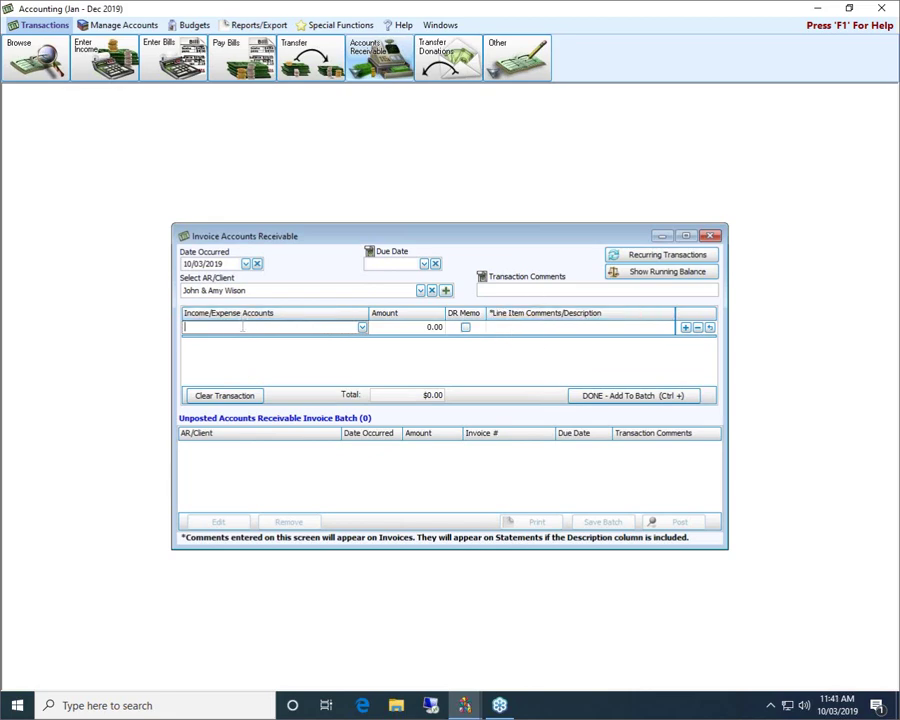
text(pre)
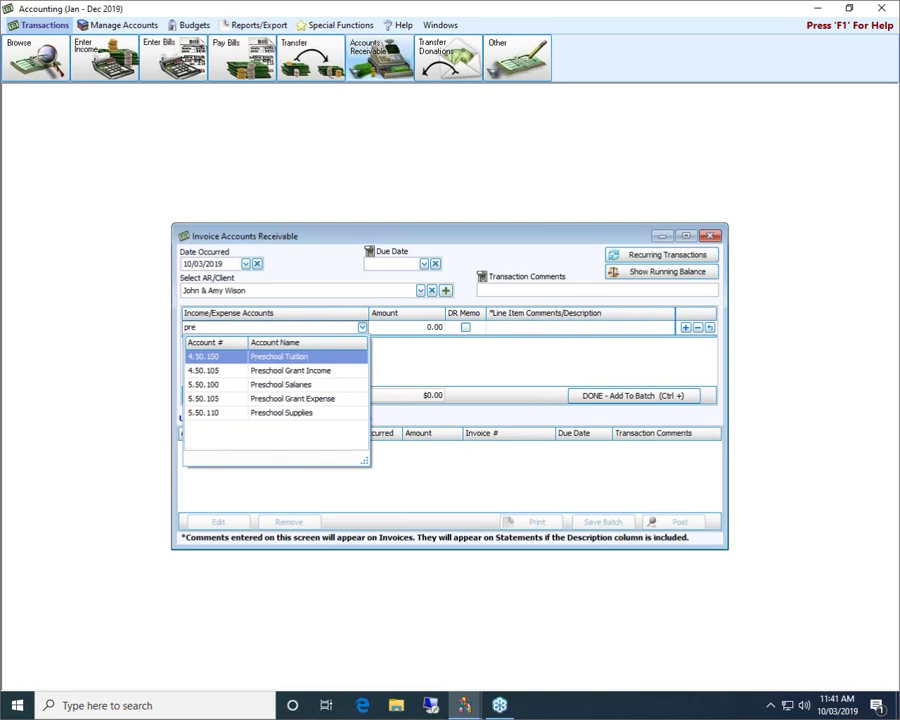
click(277, 358)
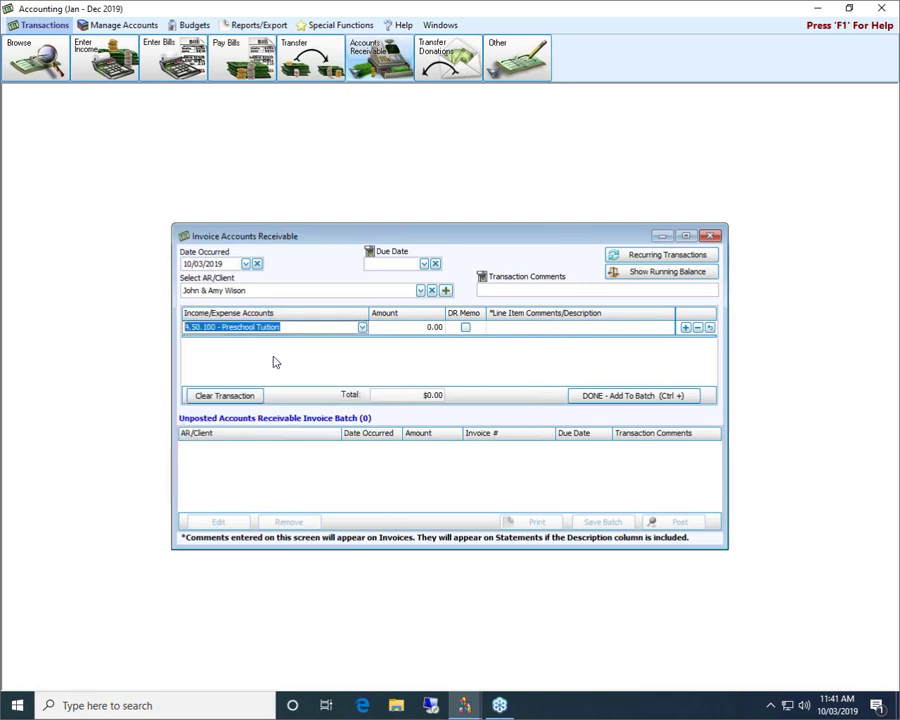
click(421, 327)
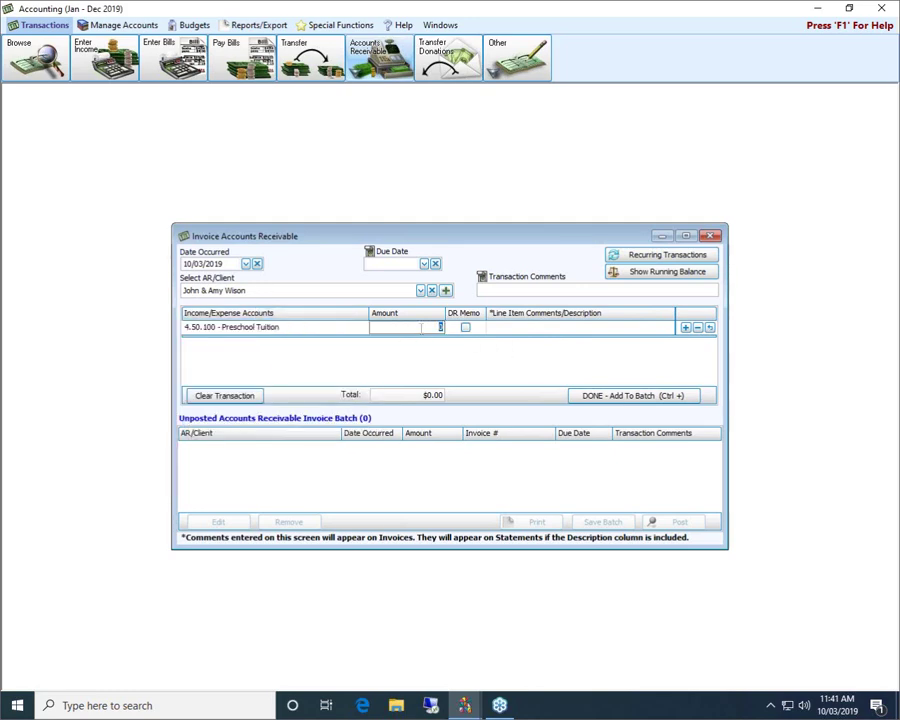
text(300)
click(519, 331)
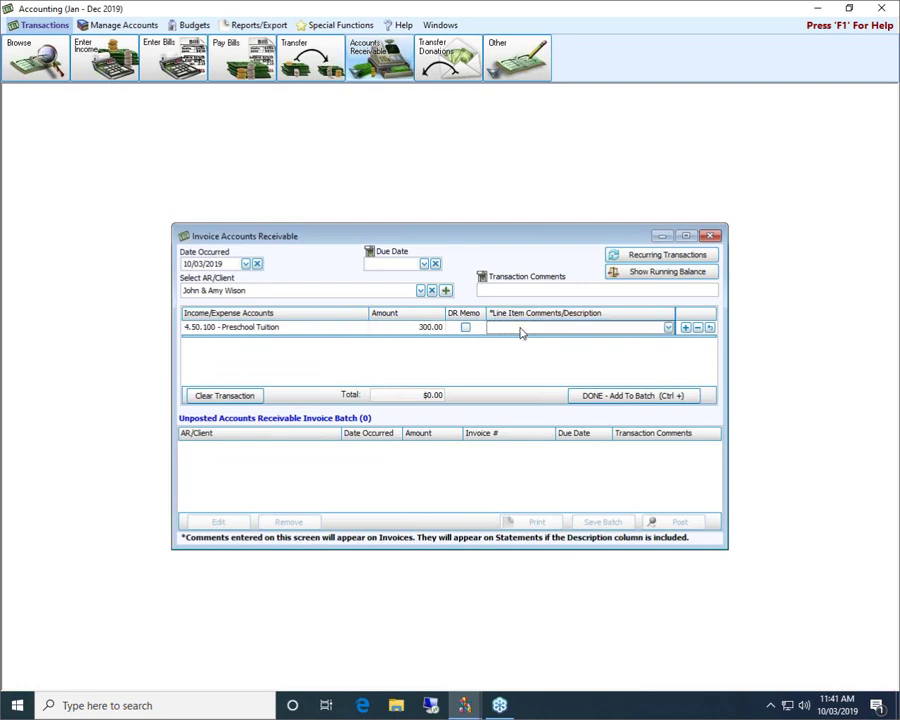
text(Sept 2019 Preshol)
key(BackSpace)
text(ol Tuition)
click(612, 396)
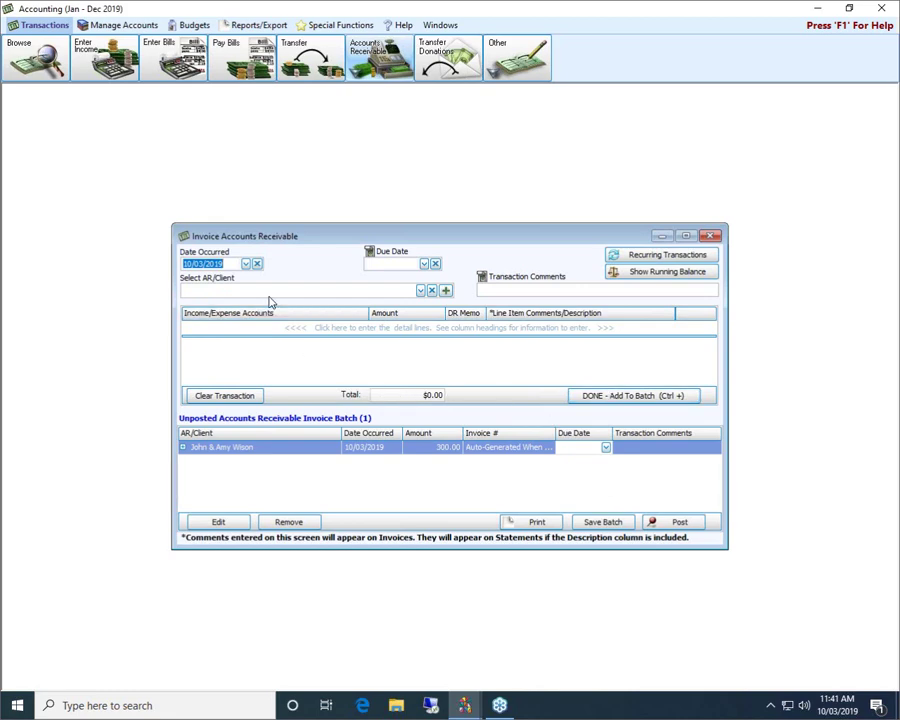
Start the next invoice for the first listed client with a $300.00 Preschool Tuition line and a Sept 2019 tuition comment.
click(300, 290)
click(420, 290)
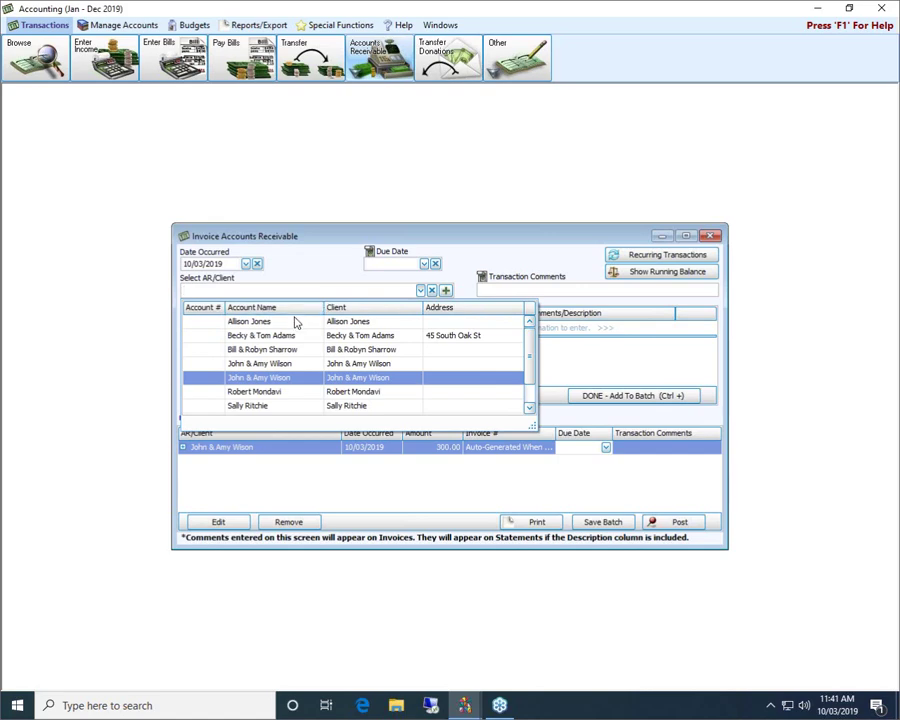
click(292, 322)
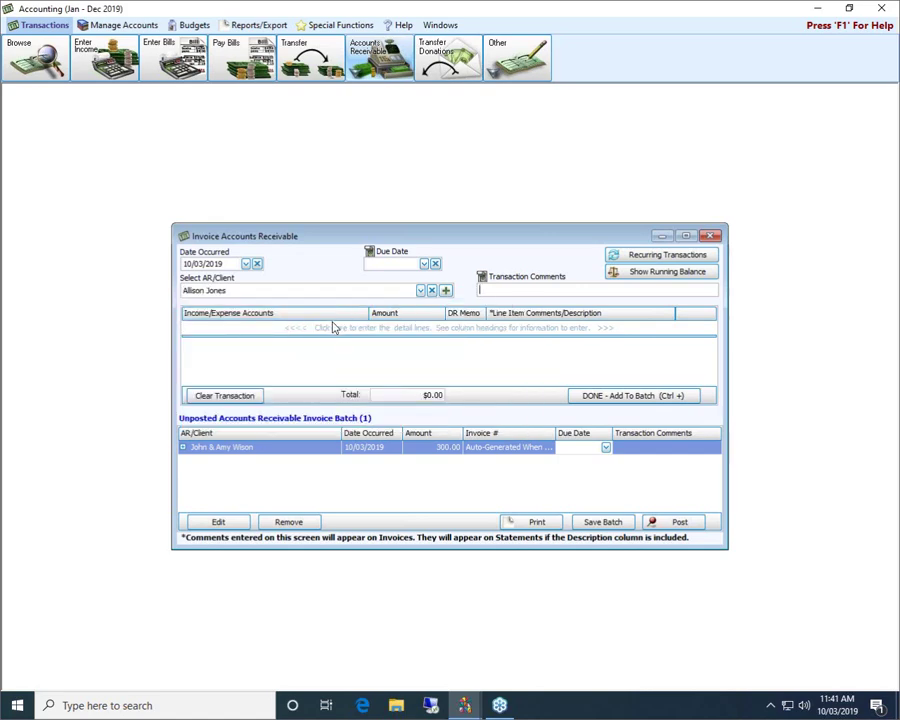
click(230, 326)
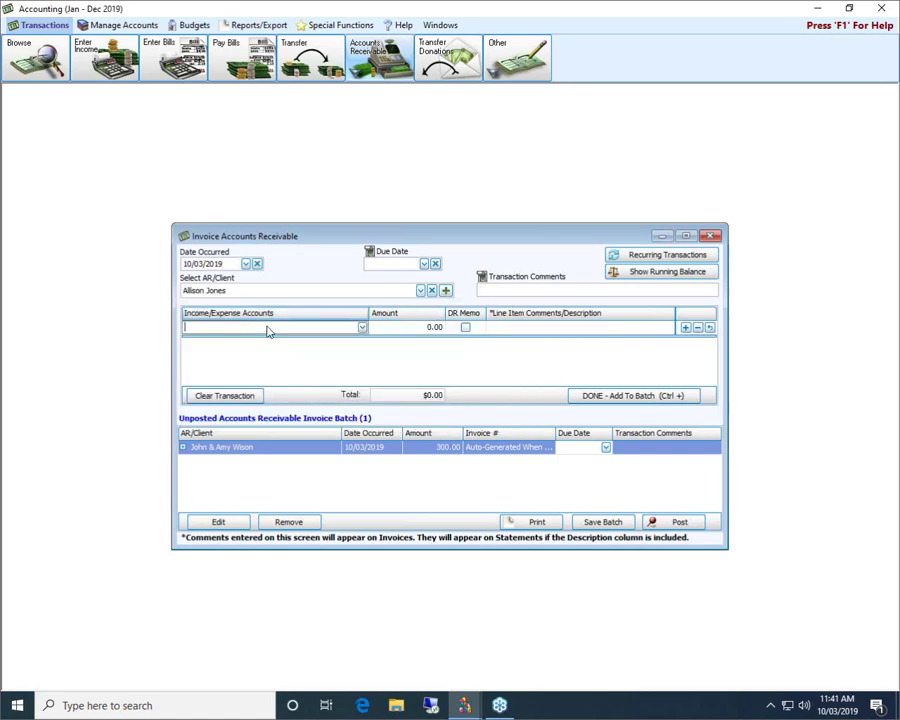
text(pre)
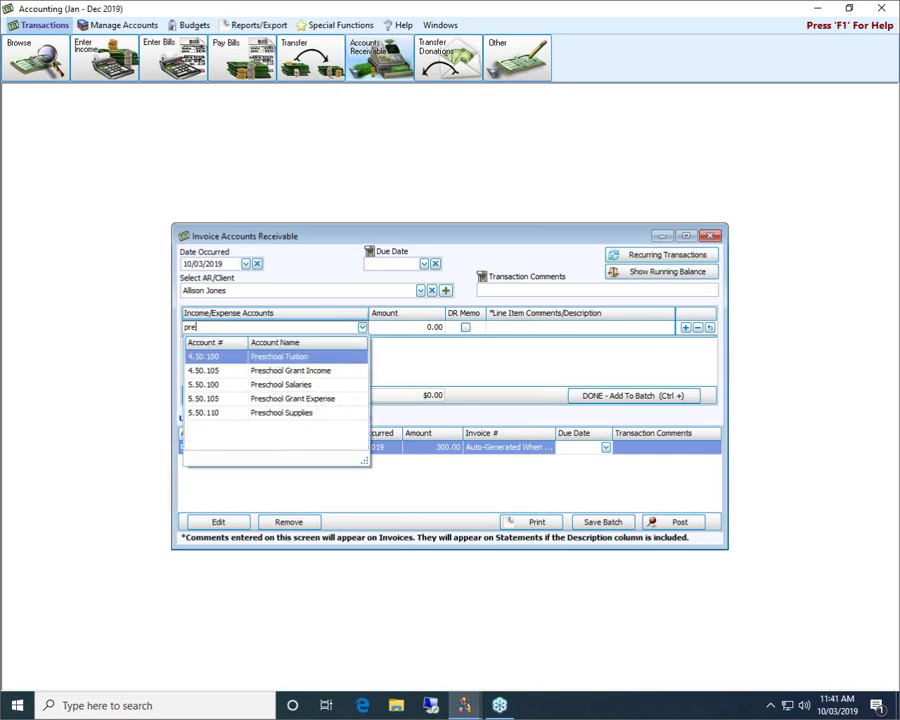
key(Tab)
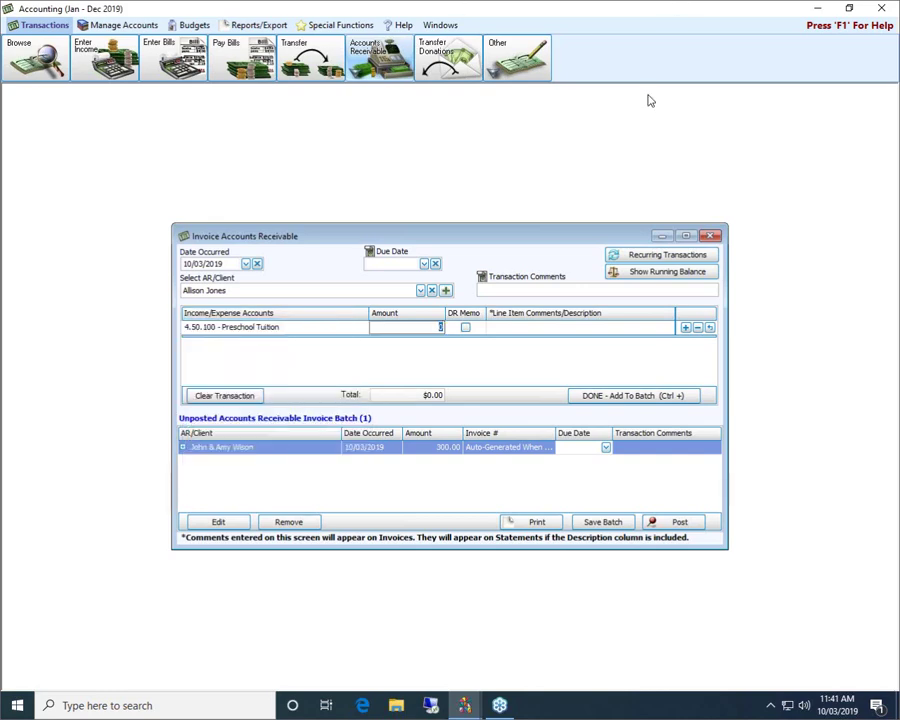
text(300)
key(Tab)
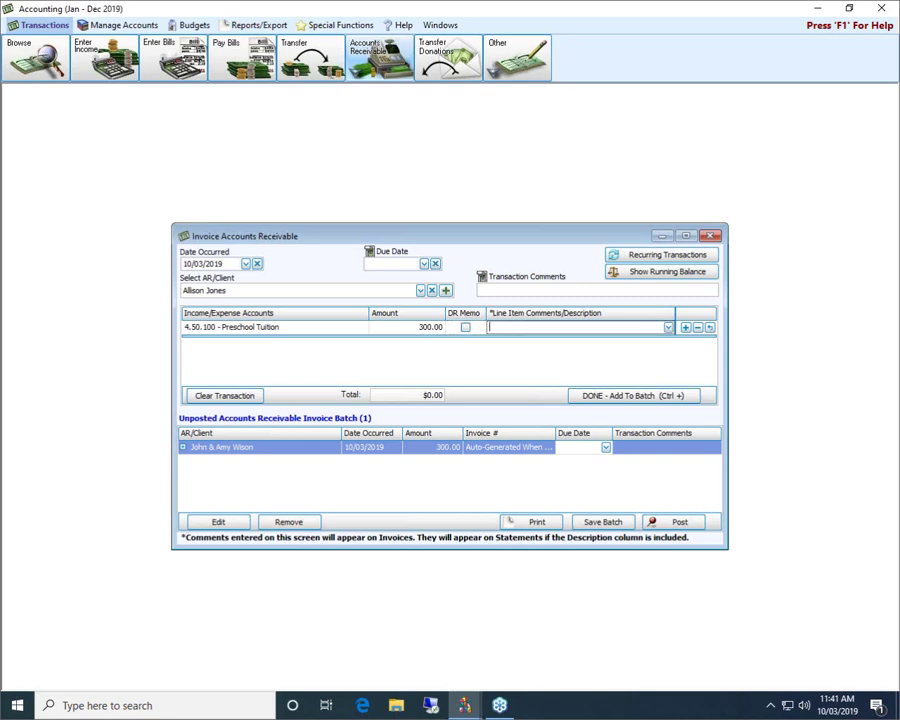
text(Sept 2019 preshool Tuitiohn)
Copy the line comment text and add the second client's invoice to the batch.
drag(598, 327, 487, 327)
right_click(519, 327)
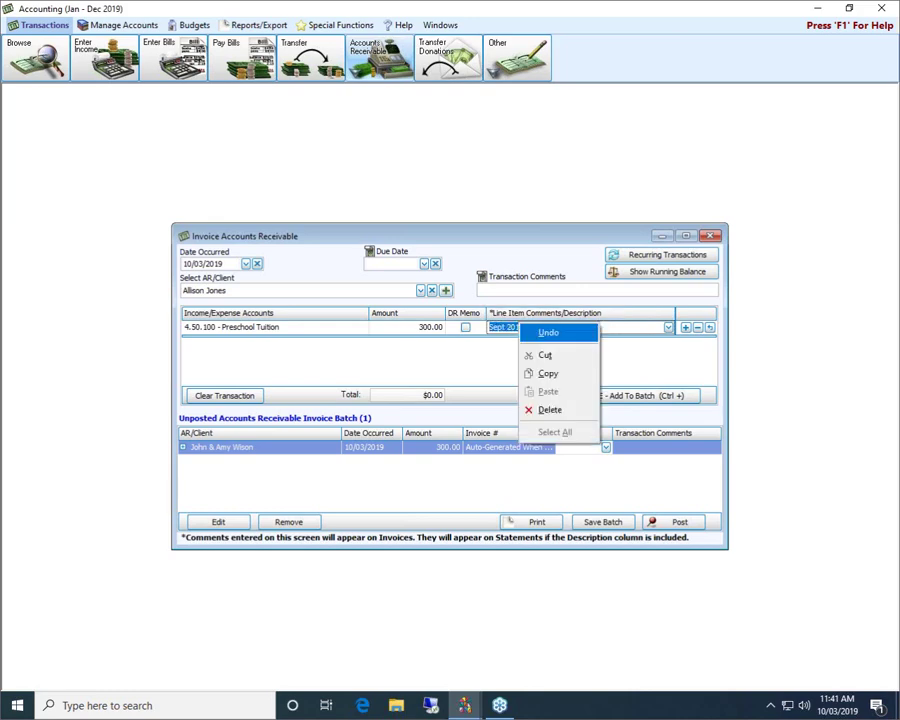
click(545, 375)
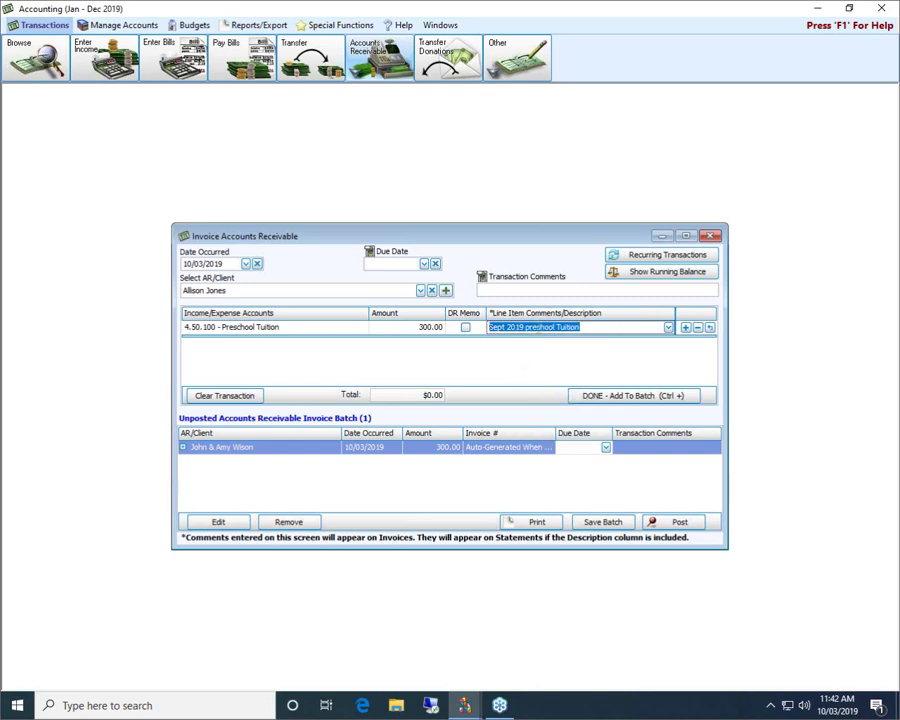
right_click(564, 331)
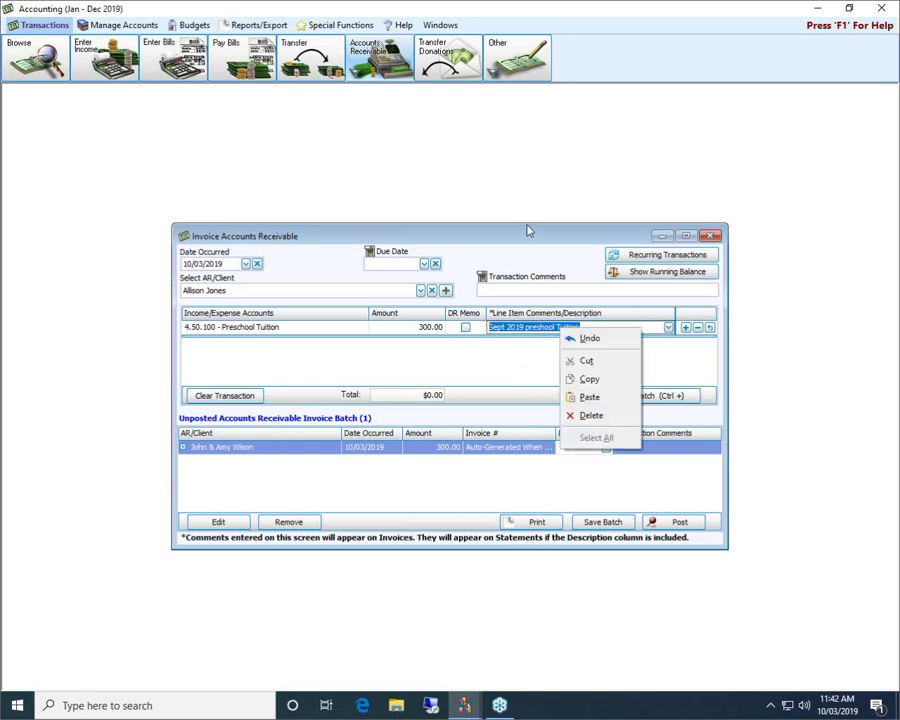
key(Escape)
click(604, 398)
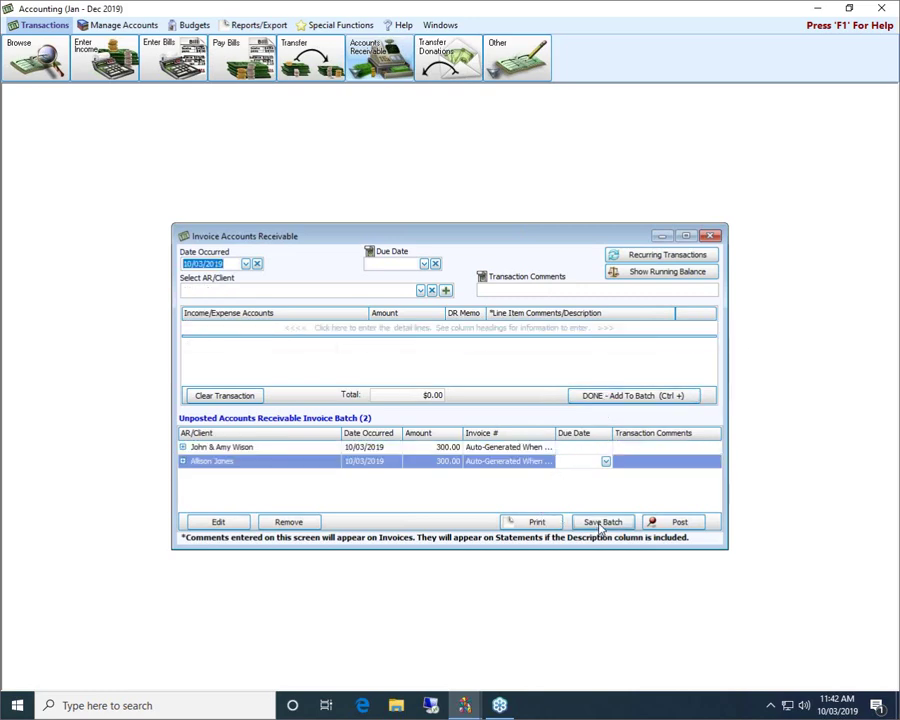
Save the batch, then reopen the second $300.00 invoice and return it to the batch.
click(605, 522)
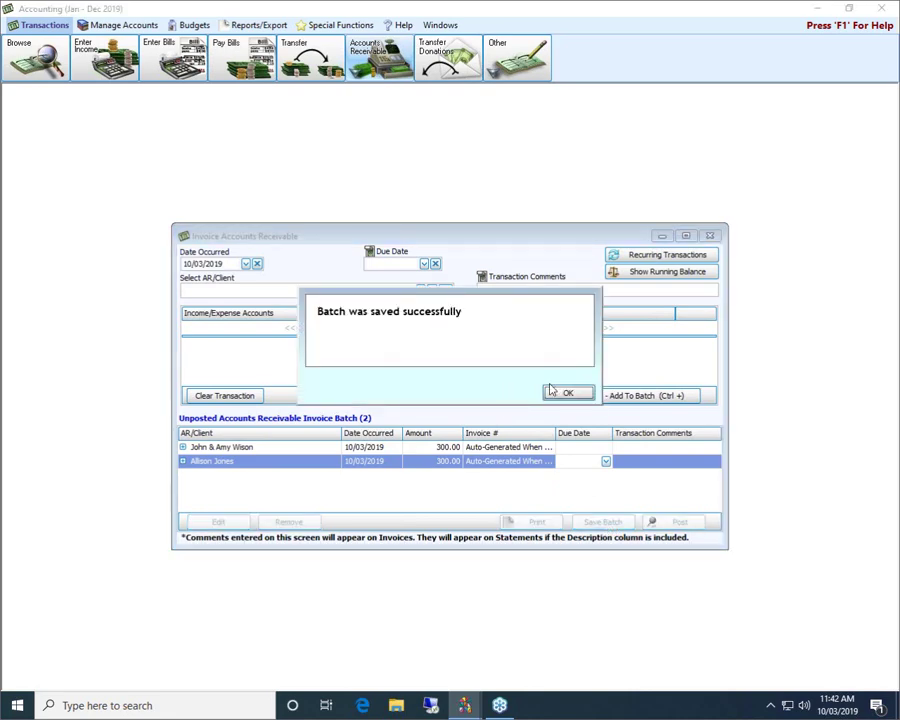
click(562, 394)
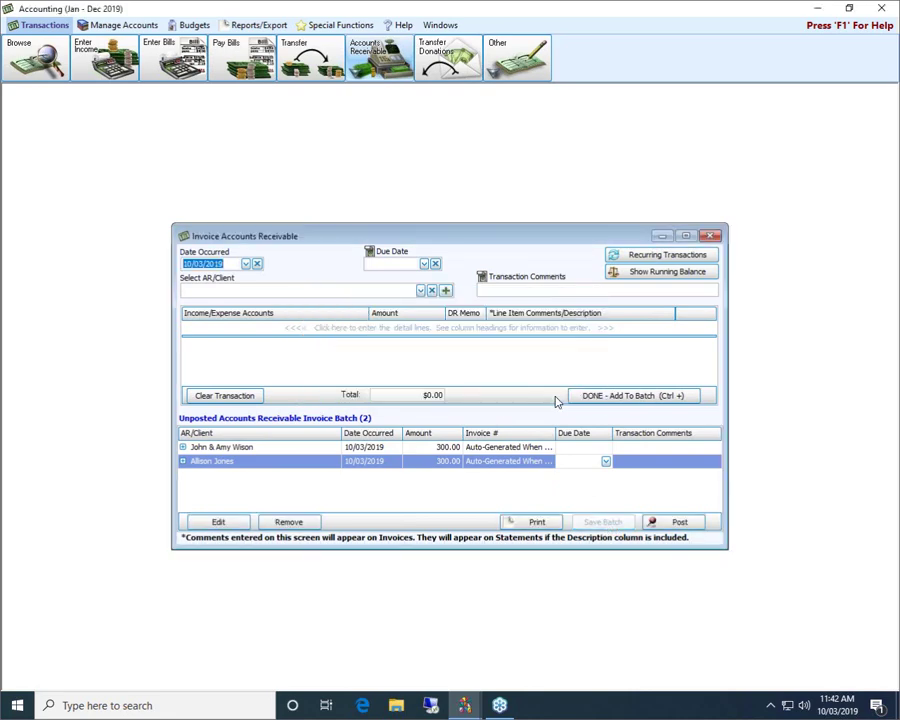
click(279, 460)
double_click(279, 455)
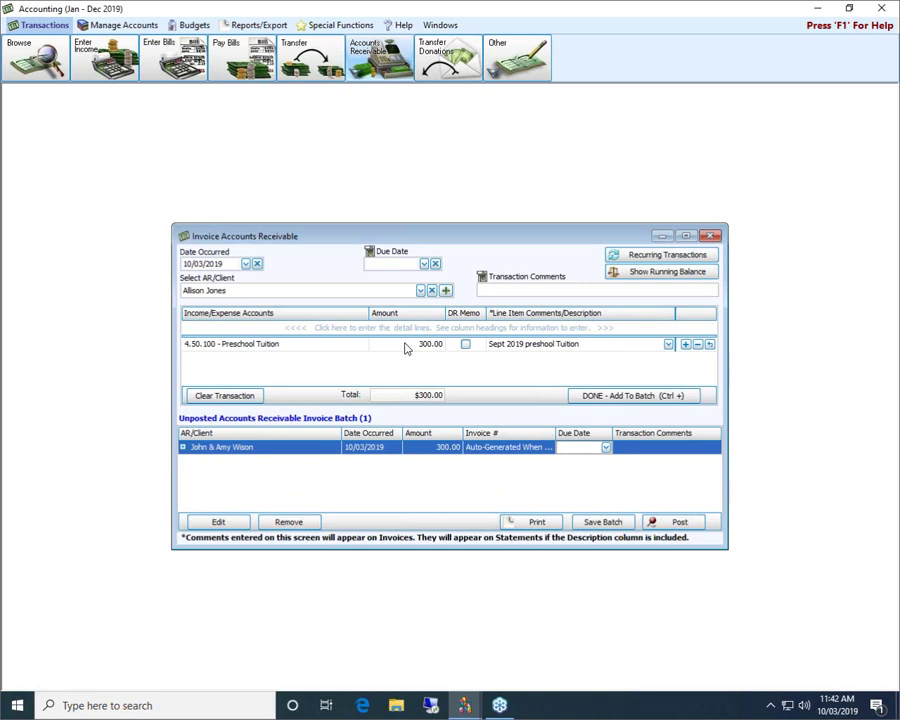
click(625, 395)
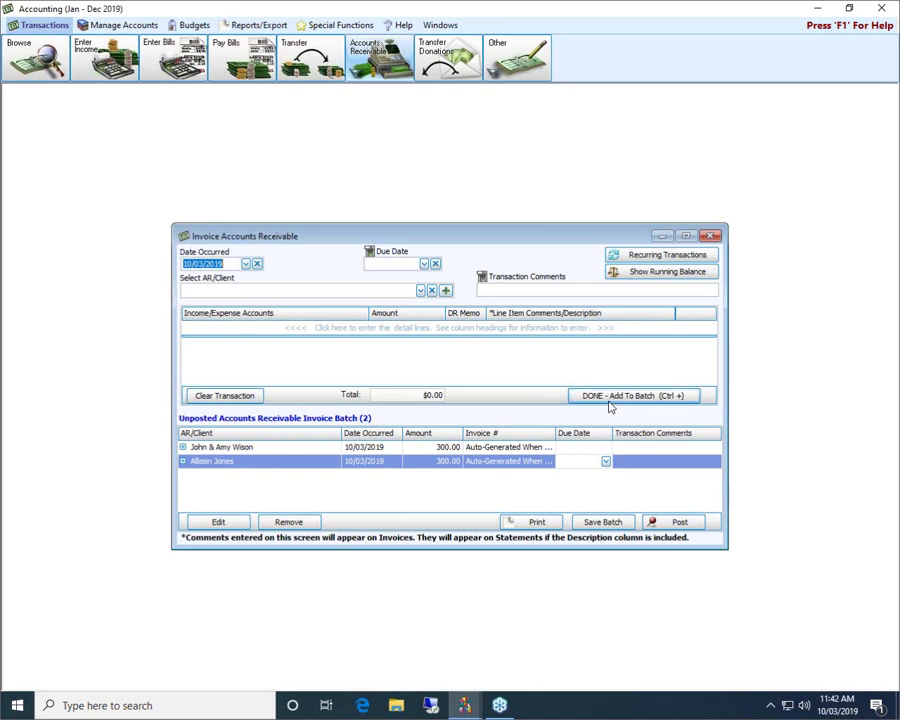
Show running balances in a top-right panel and post both invoices as transactions 86–87 totaling $600.00.
click(640, 272)
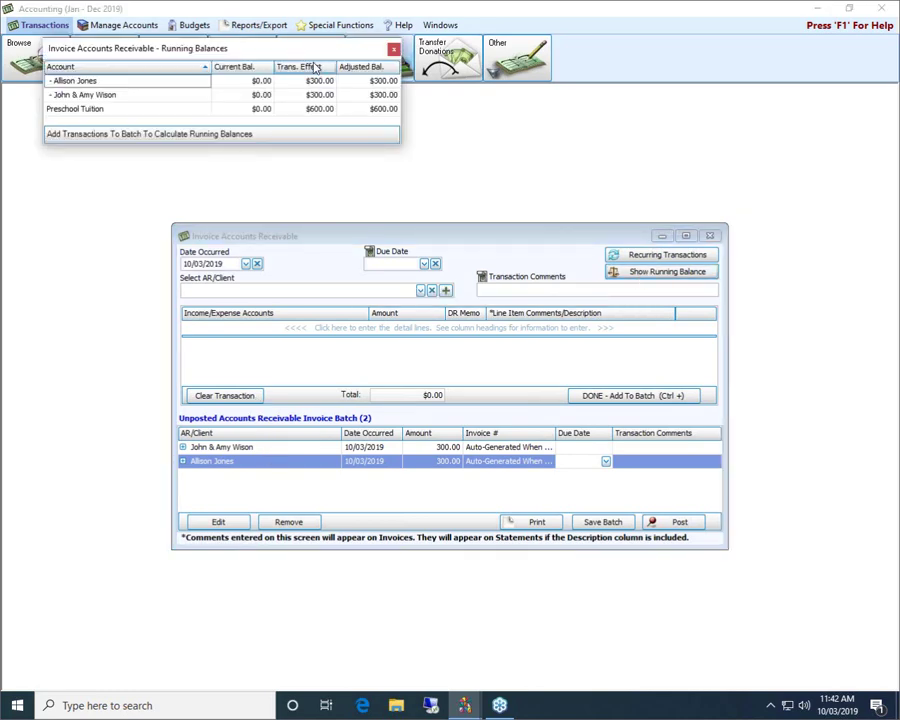
drag(249, 51, 705, 101)
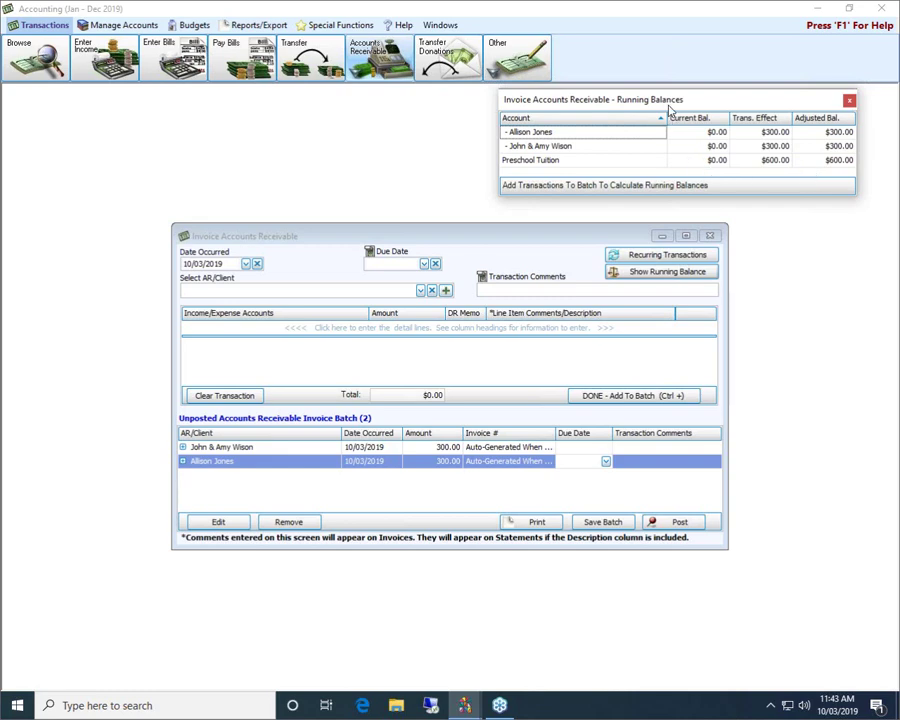
click(667, 523)
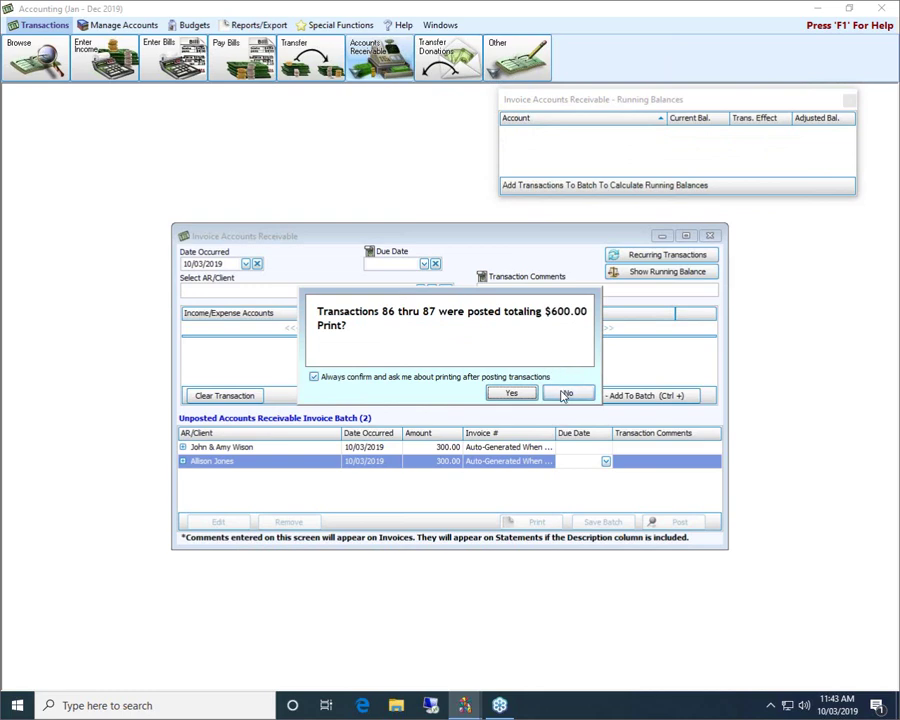
Decline printing, then close the Running Balances and invoice entry windows.
click(565, 395)
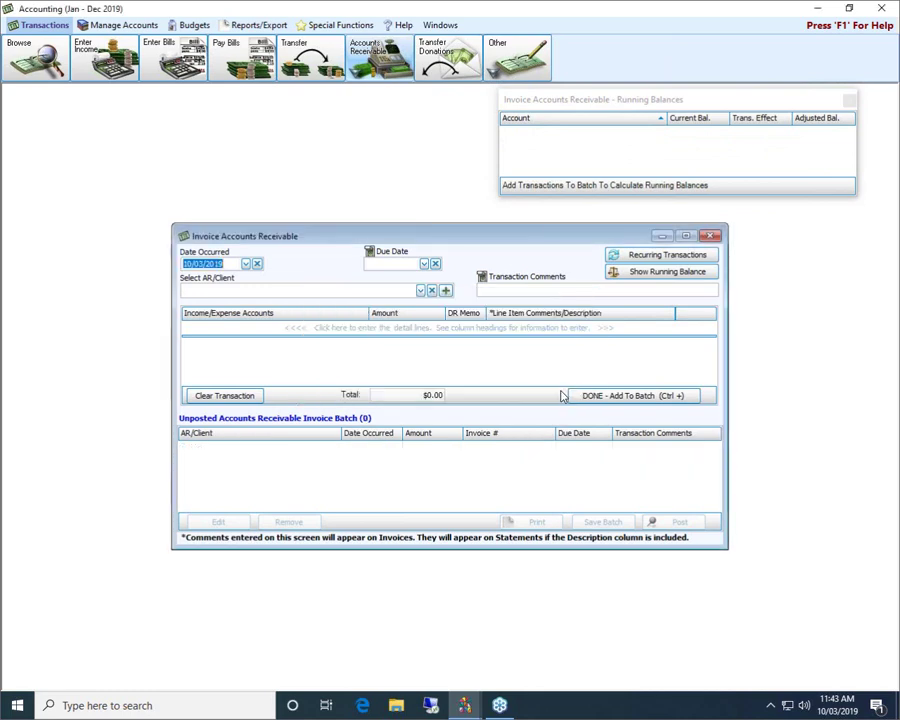
click(848, 101)
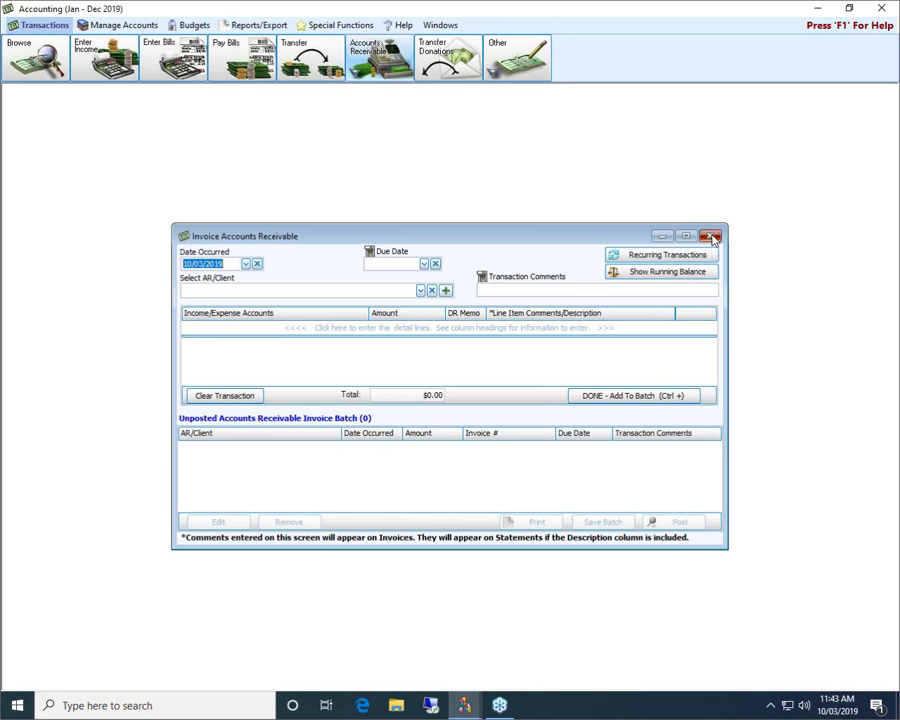
click(712, 237)
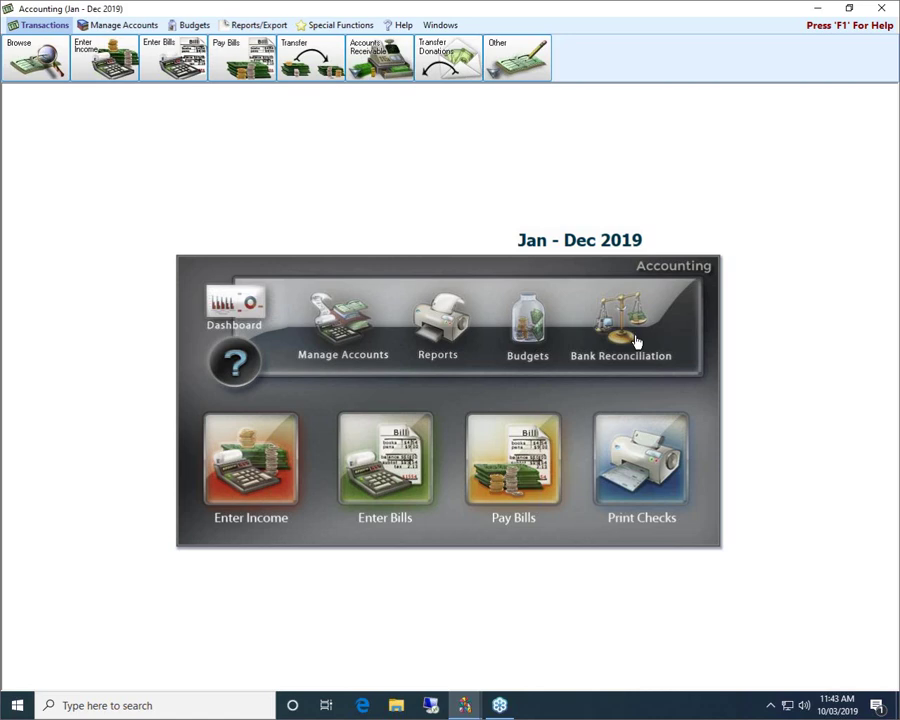
Bring up Accounts Receivable > Print Invoices and expand both client groups.
click(388, 56)
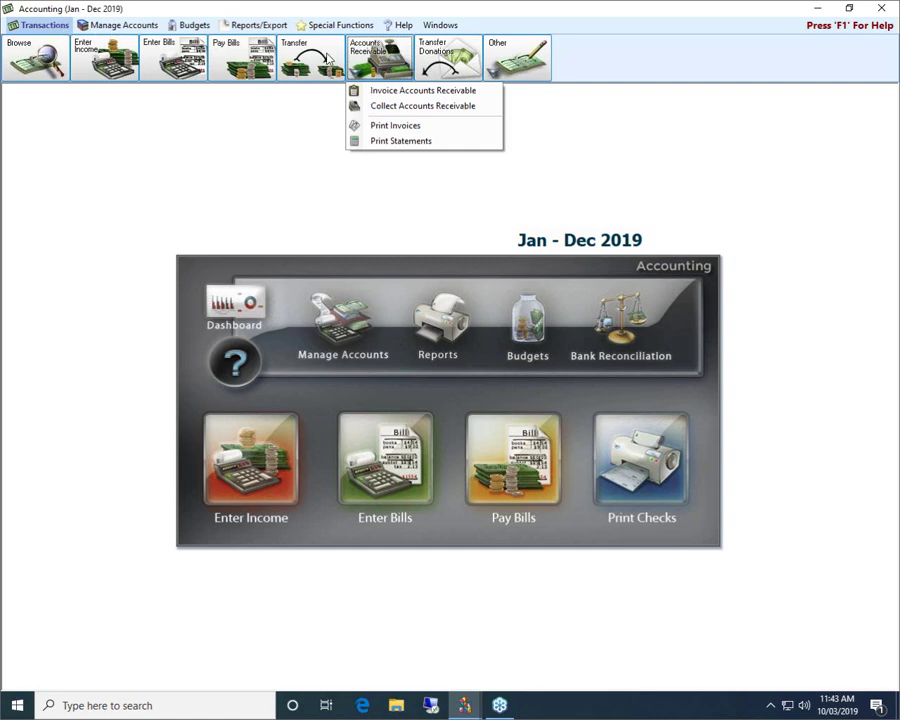
click(362, 124)
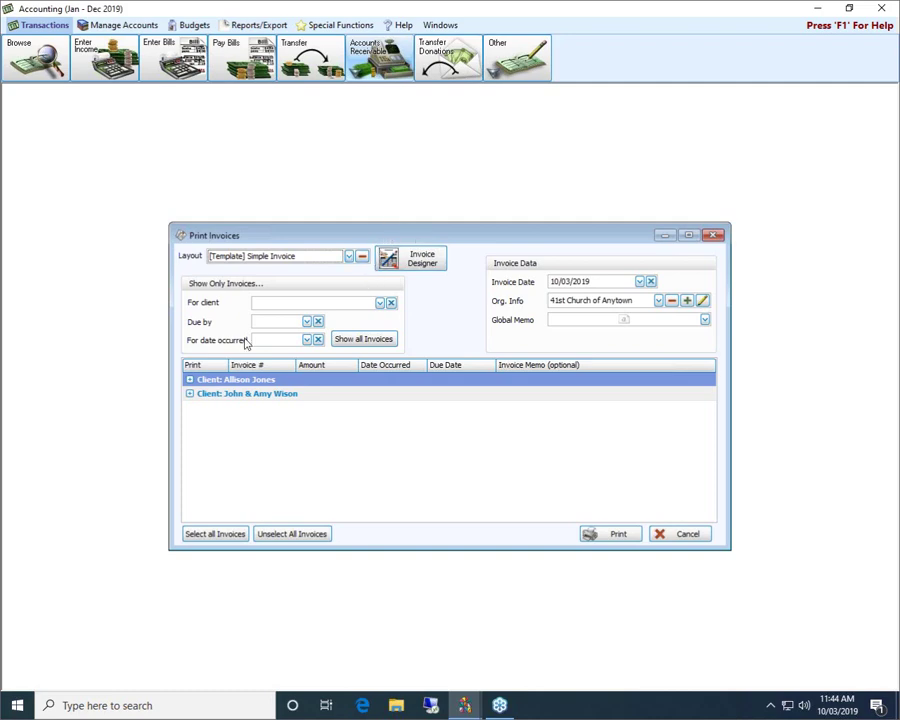
click(189, 379)
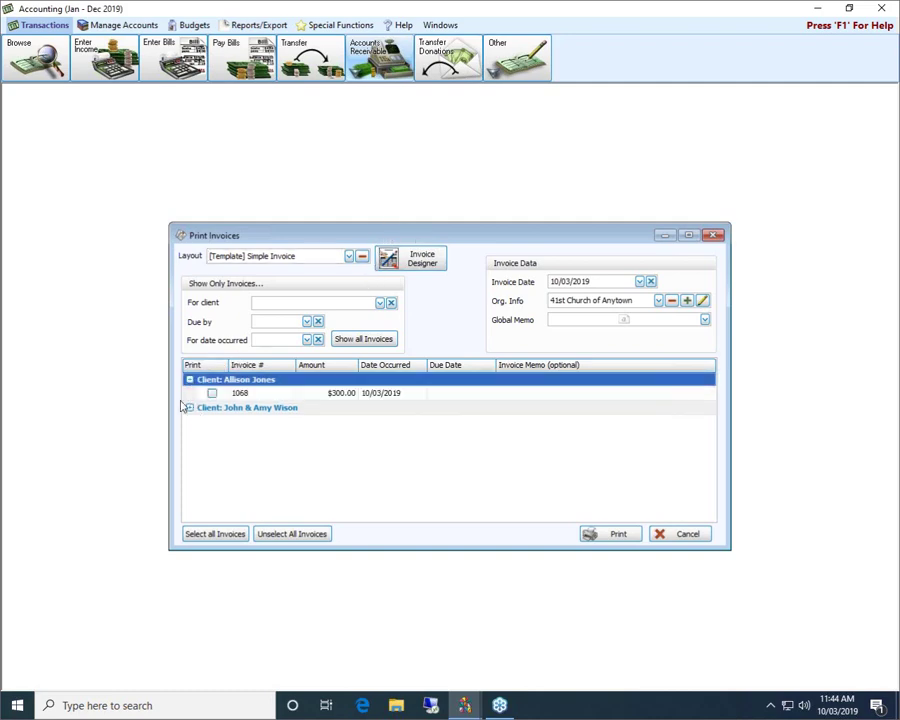
click(190, 408)
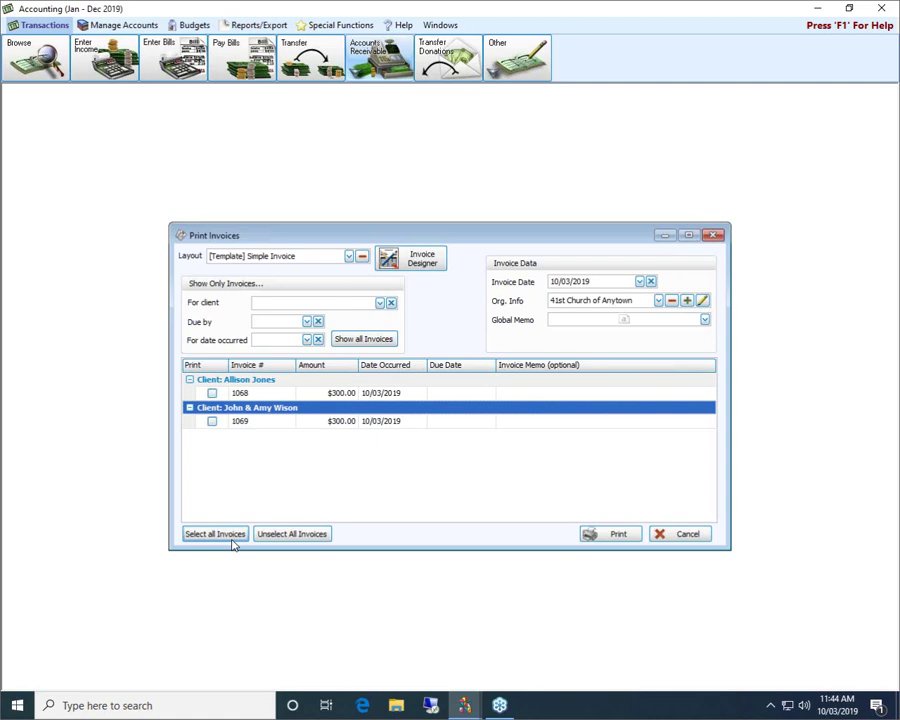
Select invoice 1068 and the first client's invoice group in the list.
click(214, 395)
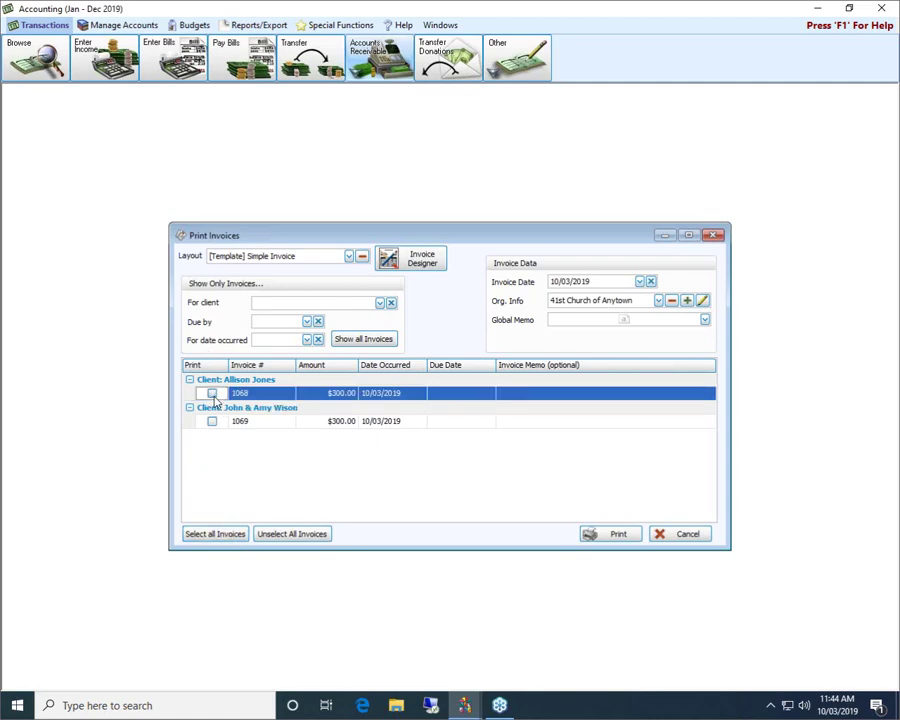
double_click(189, 379)
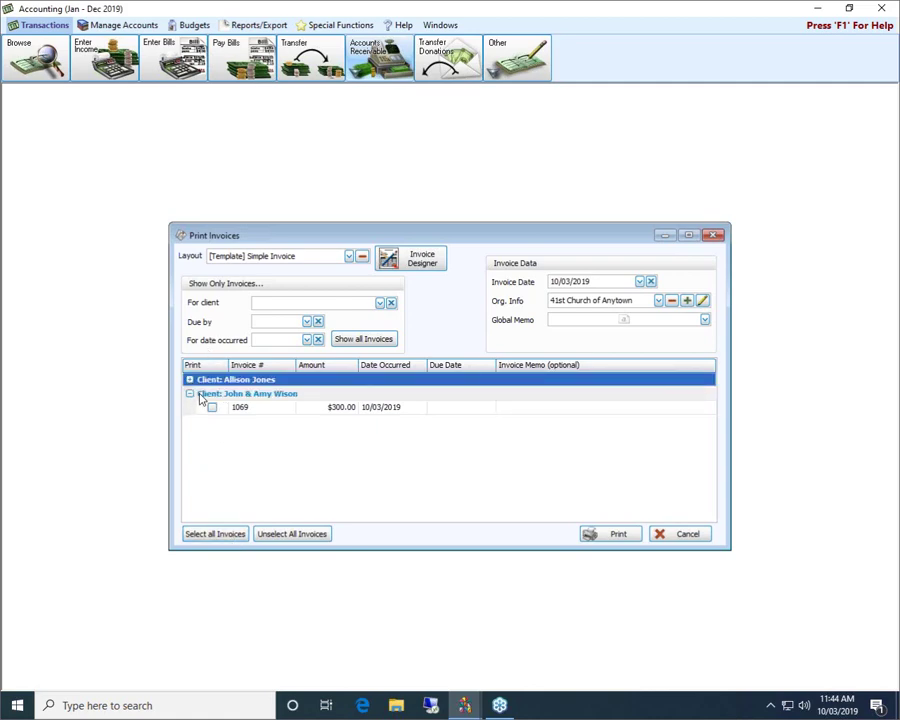
key(Right)
click(210, 395)
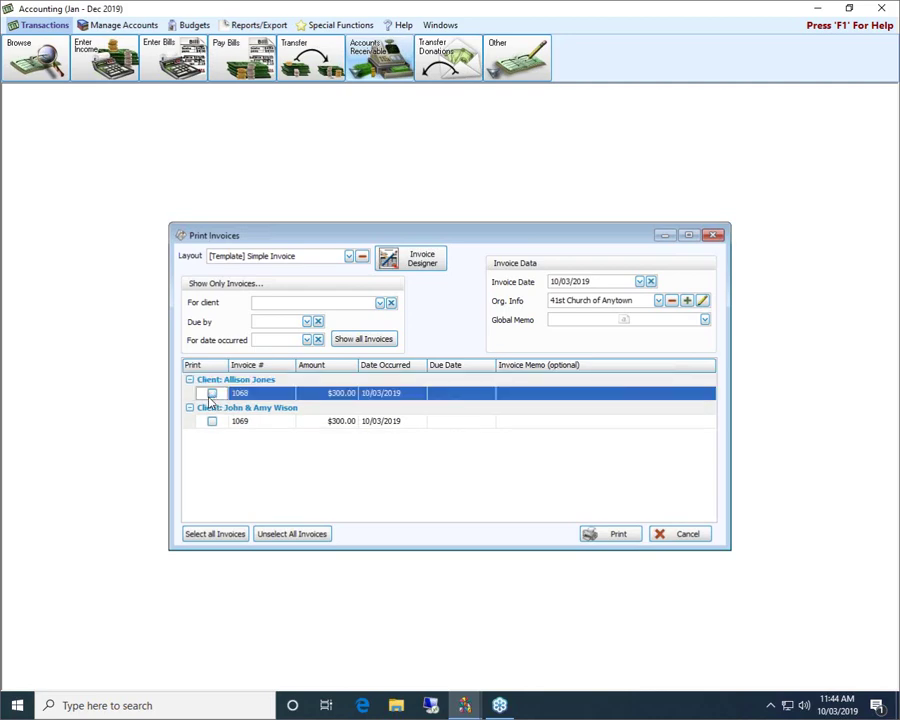
click(195, 382)
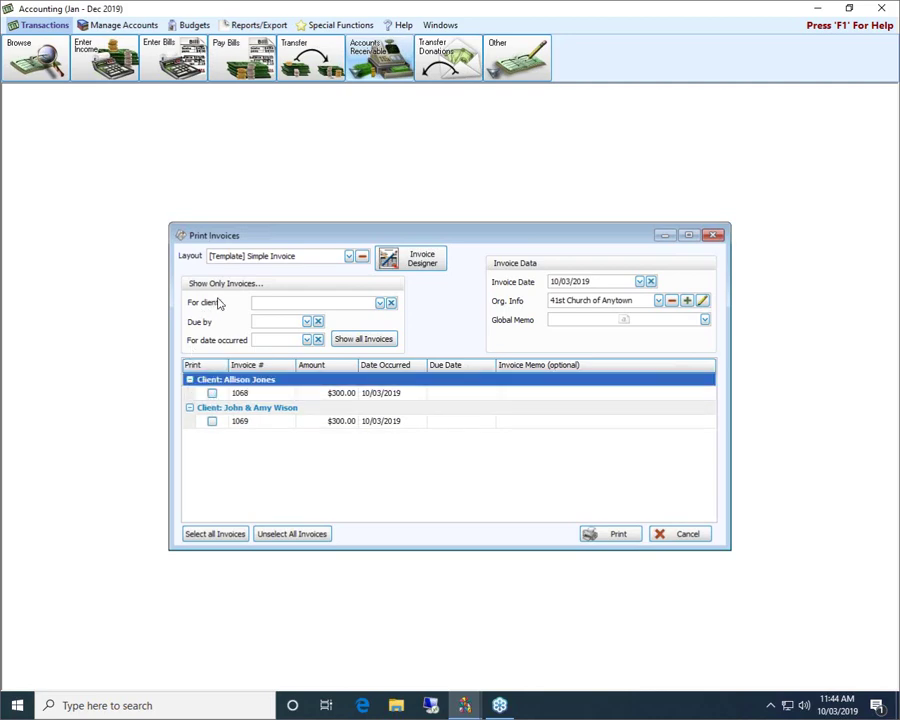
Leave the client, due-by and date-occurred filters empty.
click(379, 303)
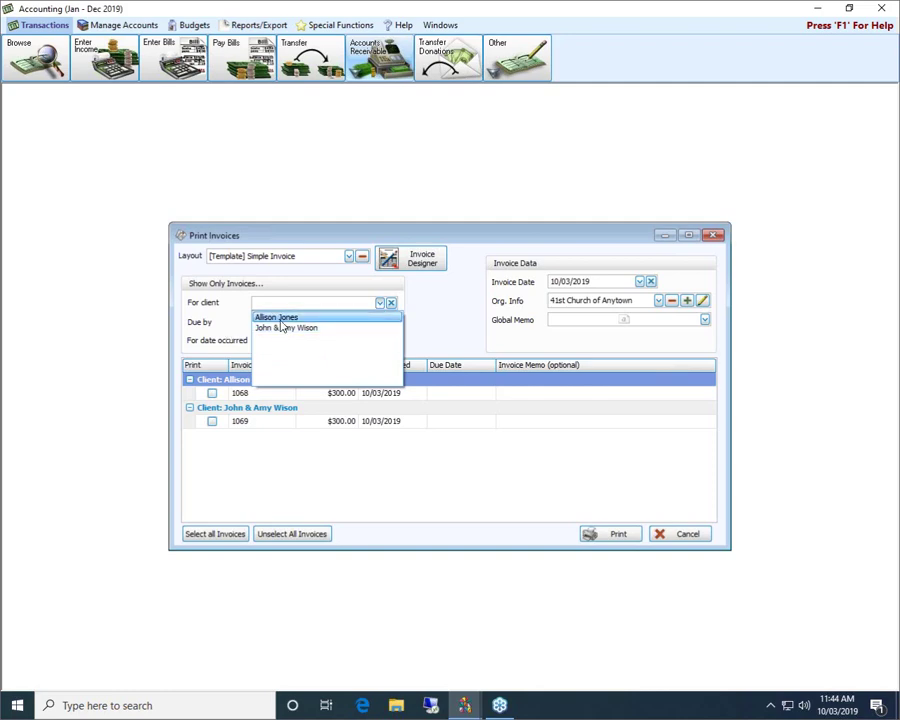
click(297, 235)
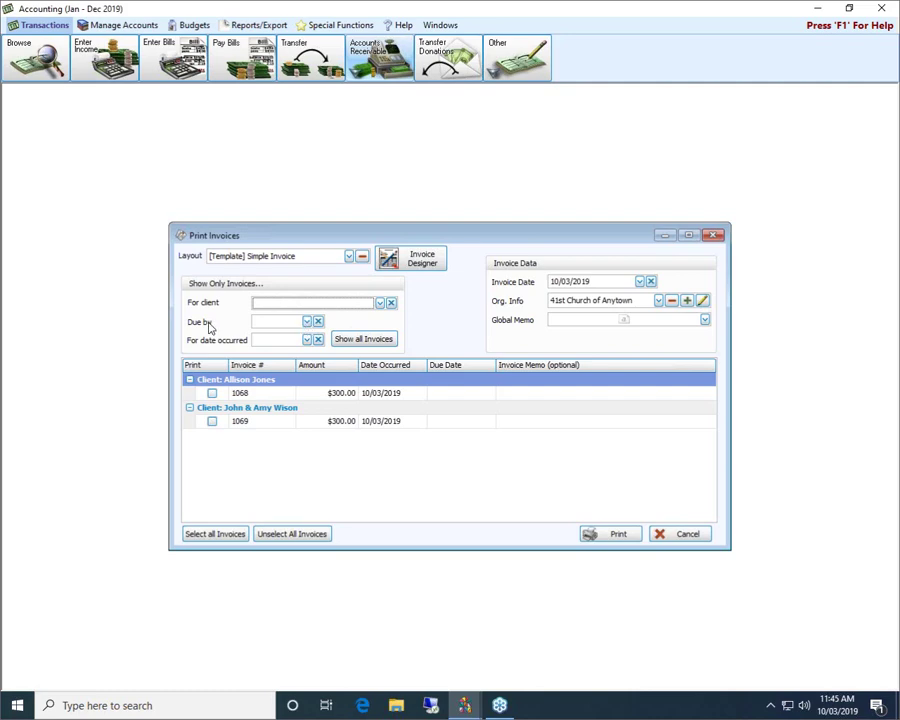
click(308, 325)
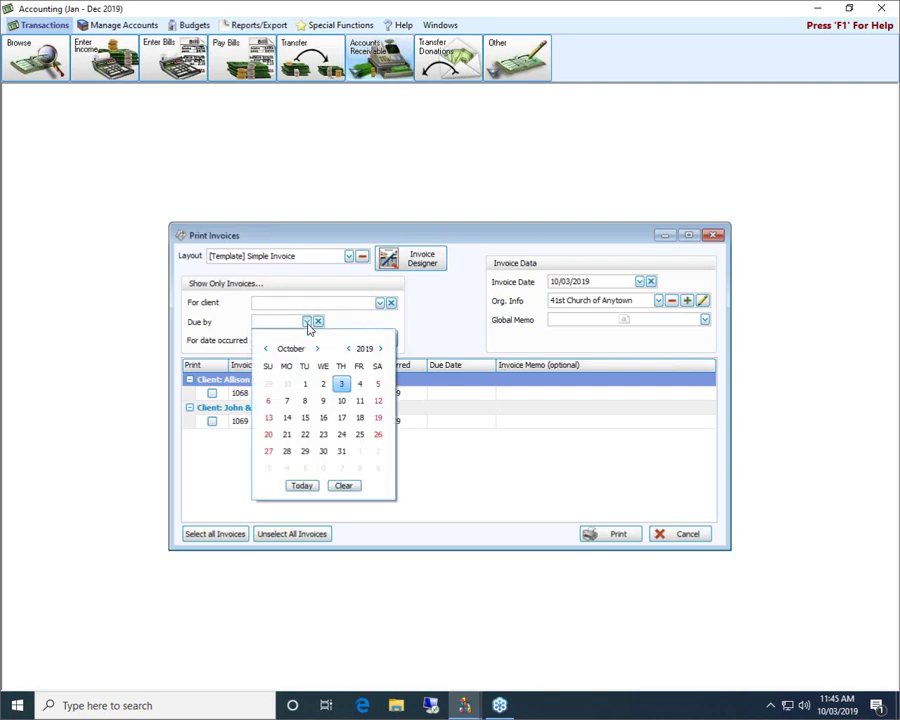
click(308, 324)
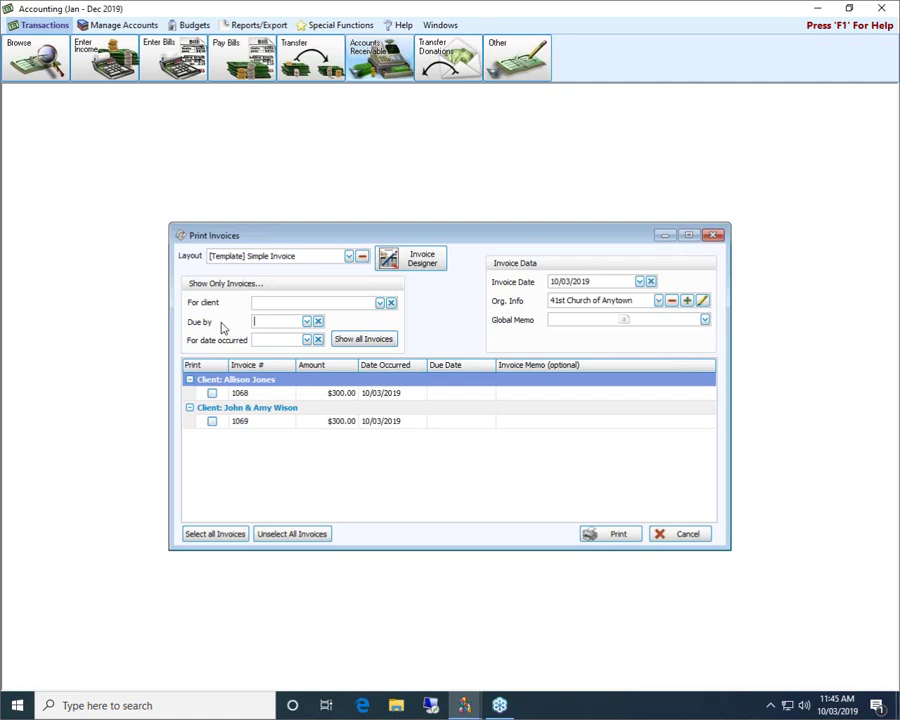
click(307, 340)
click(308, 341)
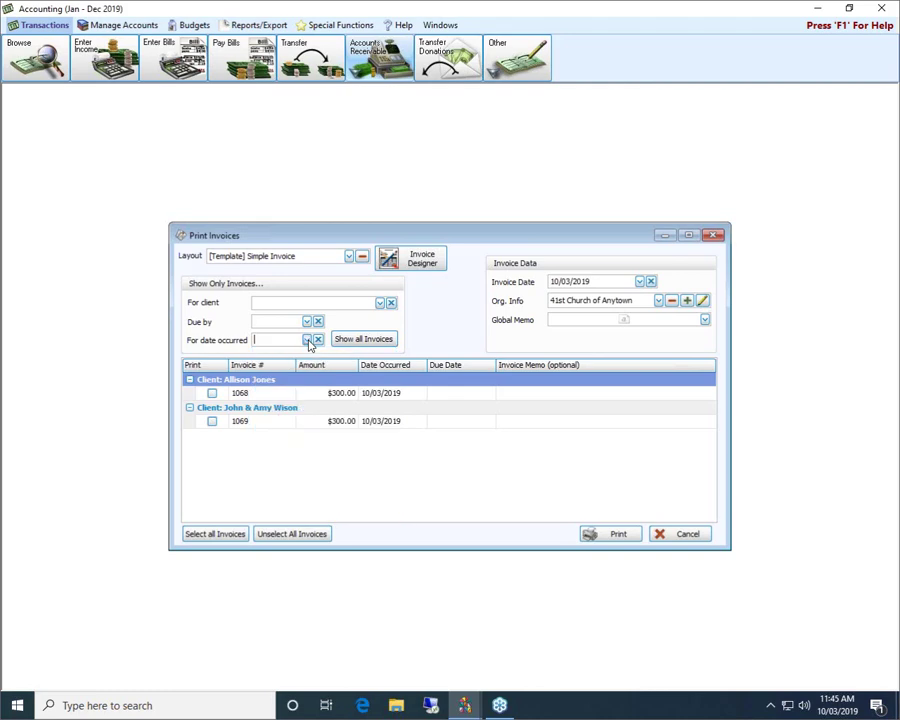
Show all invoices and mark invoices 1068 and 1069 for printing.
click(364, 340)
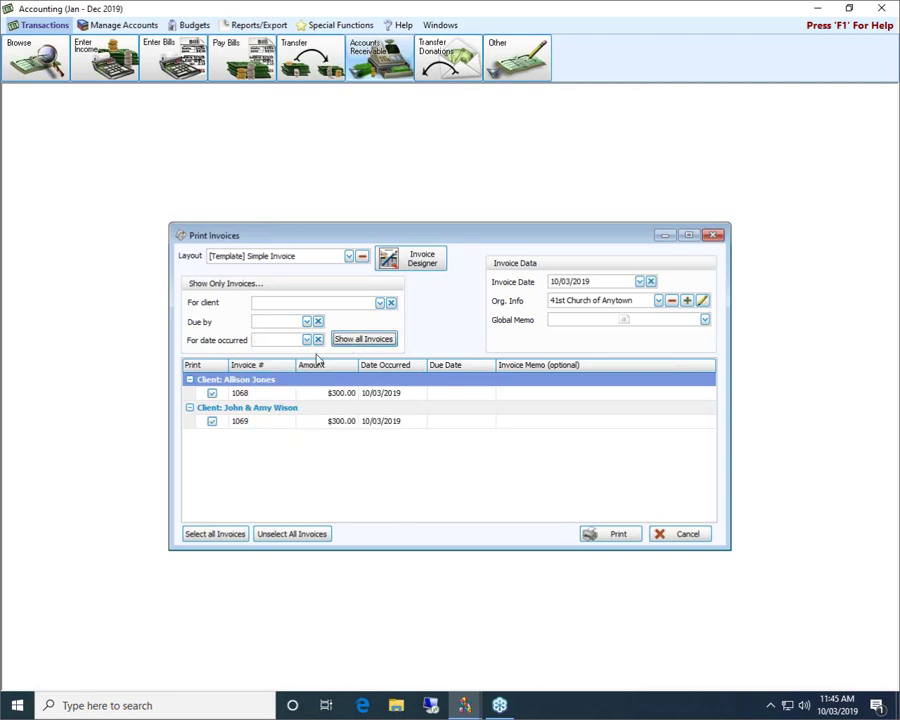
click(212, 394)
click(211, 421)
click(212, 415)
click(212, 393)
click(349, 257)
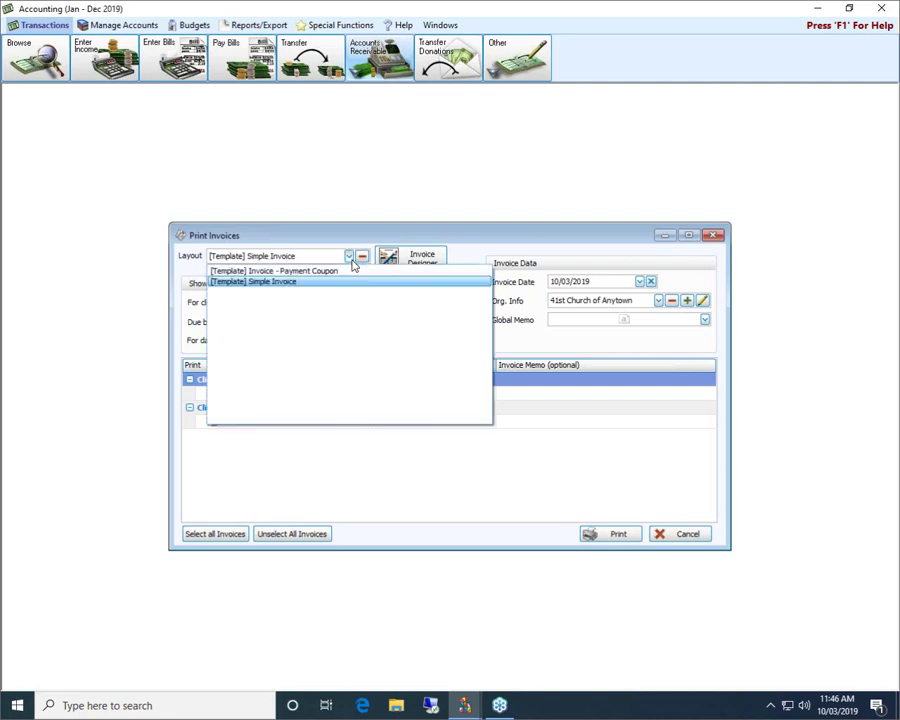
click(351, 262)
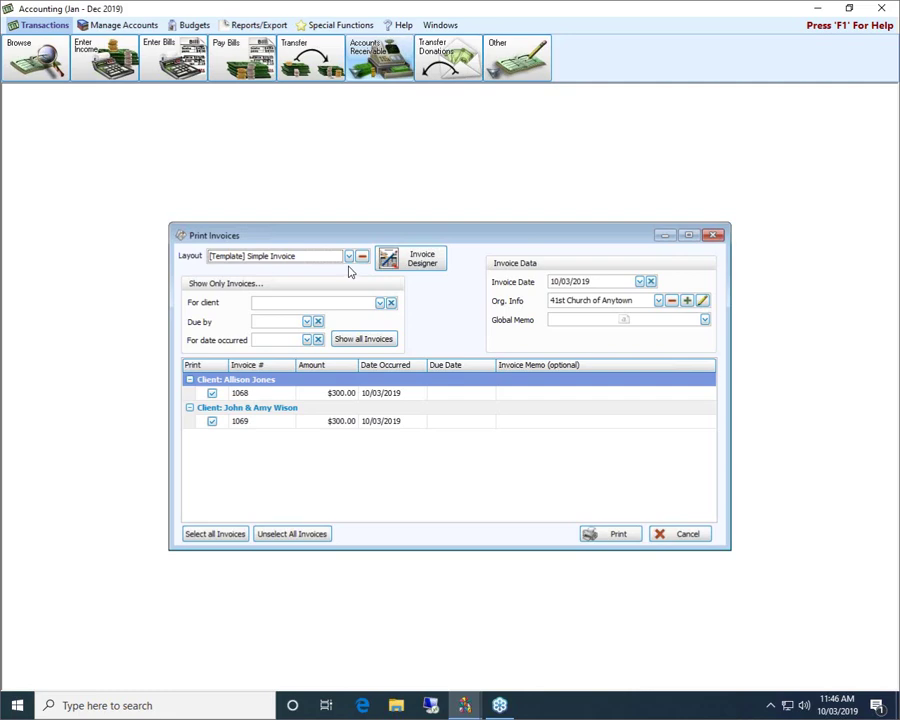
In the Invoice Designer, add a trial image box to the Detail band, then delete it.
click(404, 262)
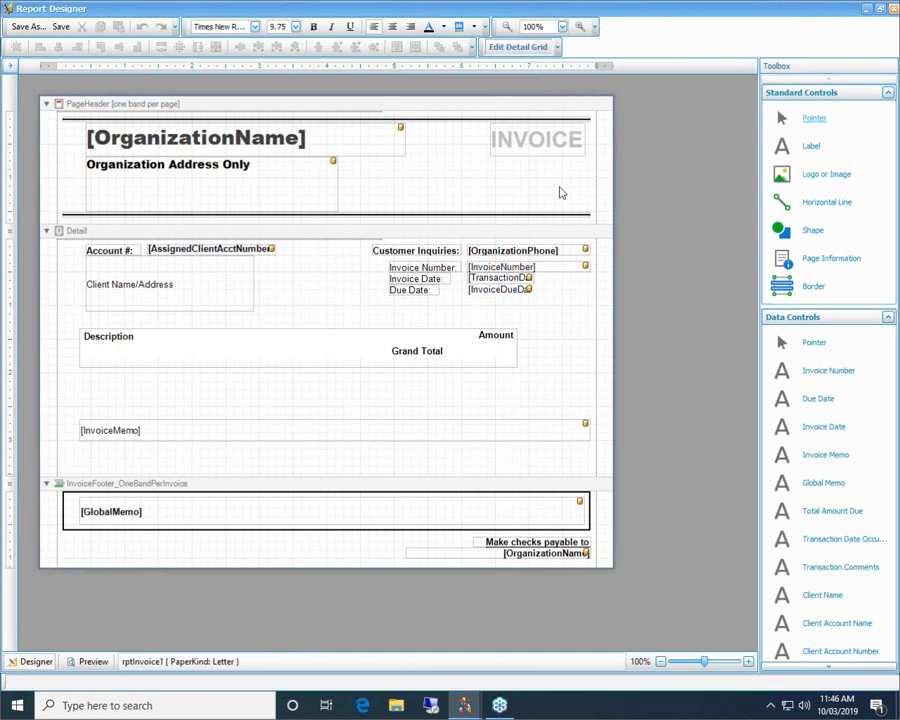
drag(784, 178, 326, 286)
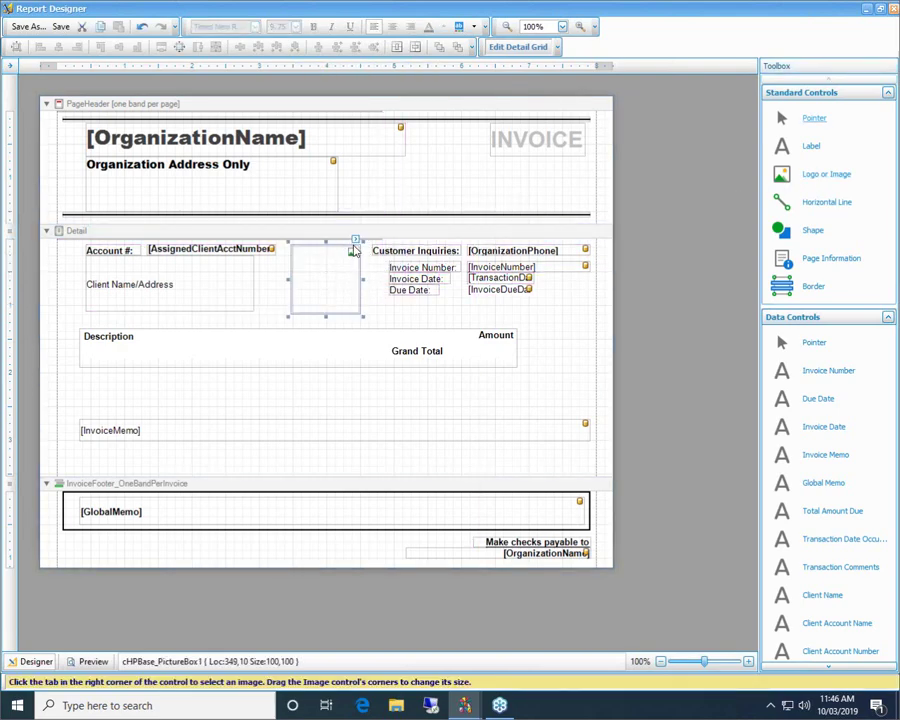
click(355, 242)
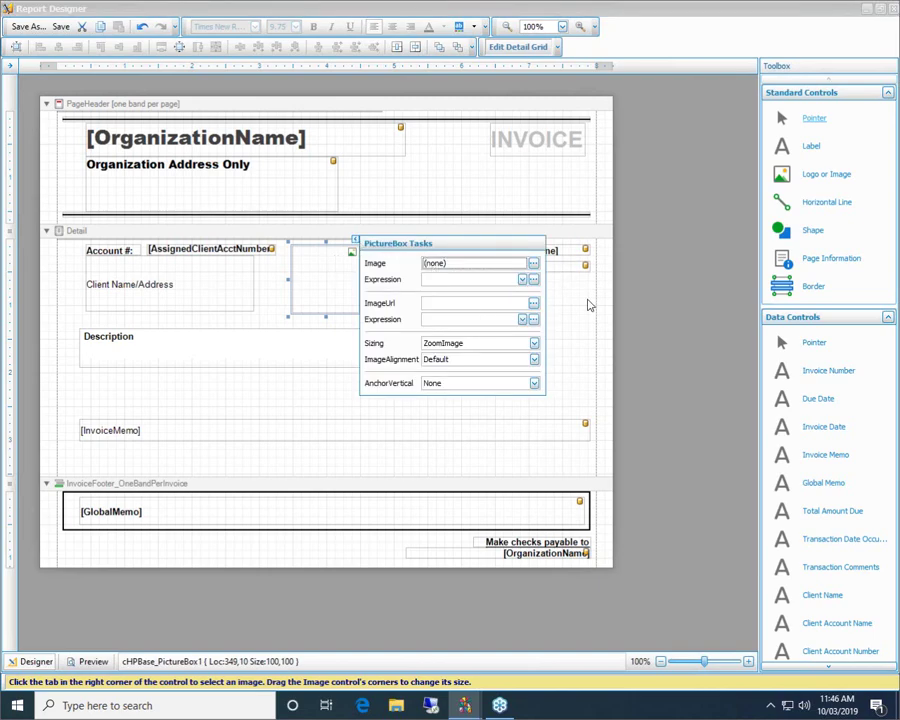
click(588, 305)
click(347, 265)
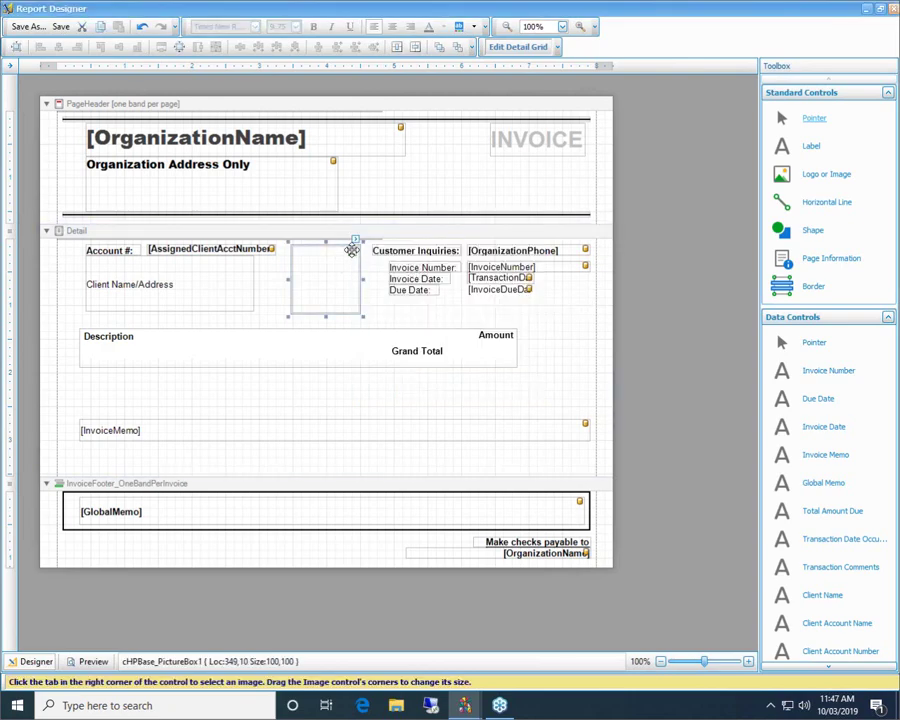
key(Delete)
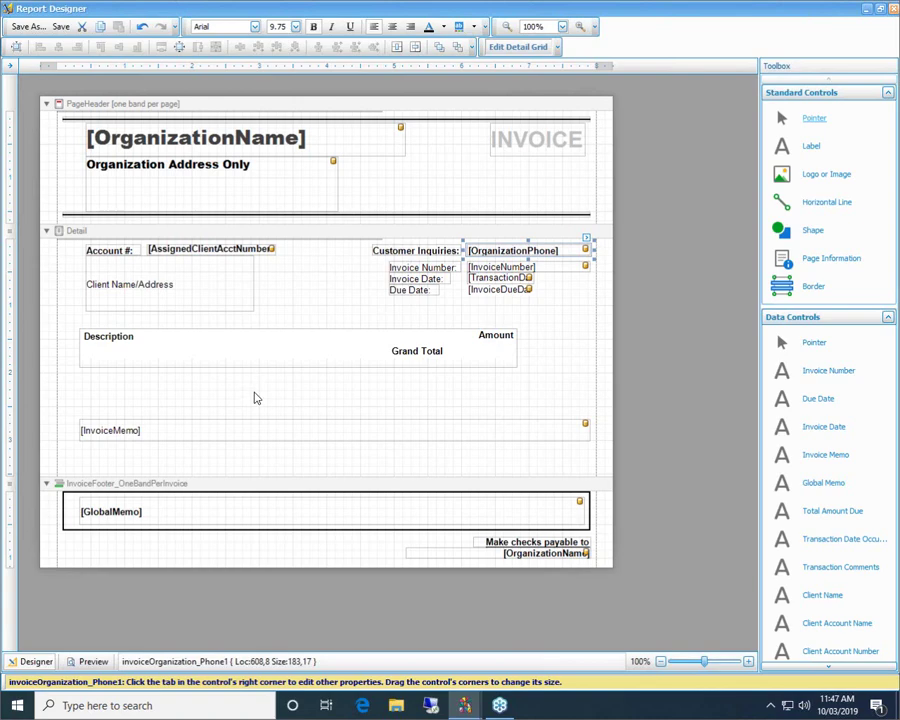
click(92, 662)
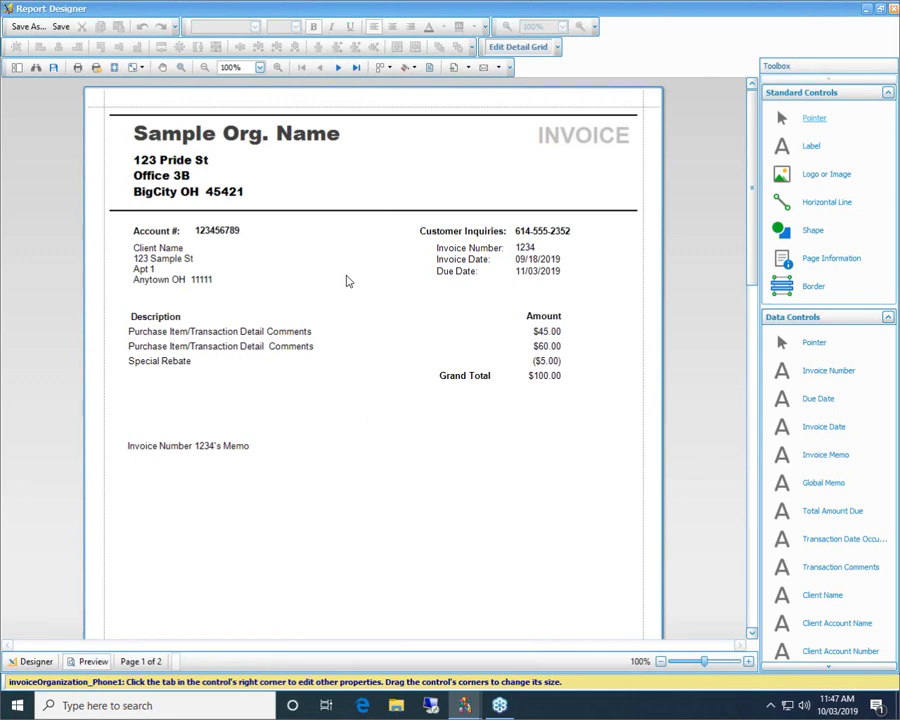
click(36, 662)
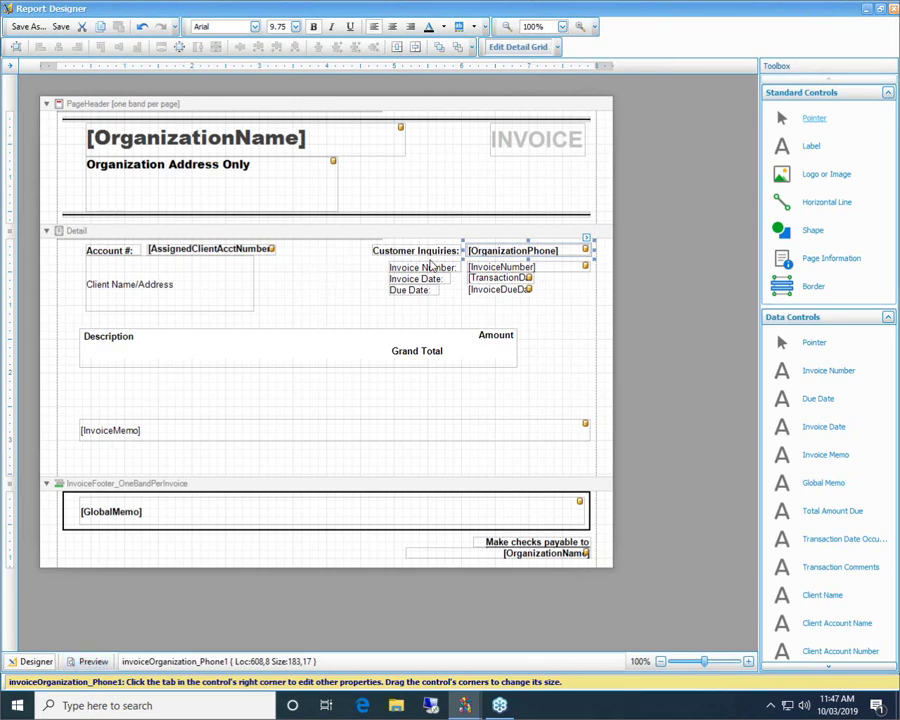
Add a Logo or Image box to the Detail band and save the layout as 'My AR Invoice'.
drag(812, 176, 333, 285)
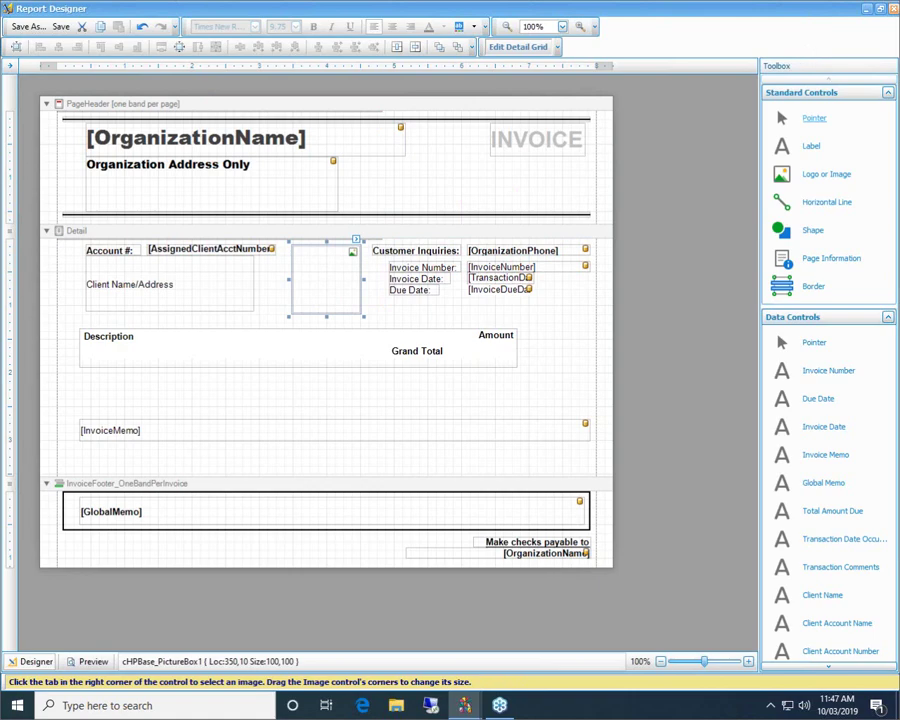
key(ctrl+s)
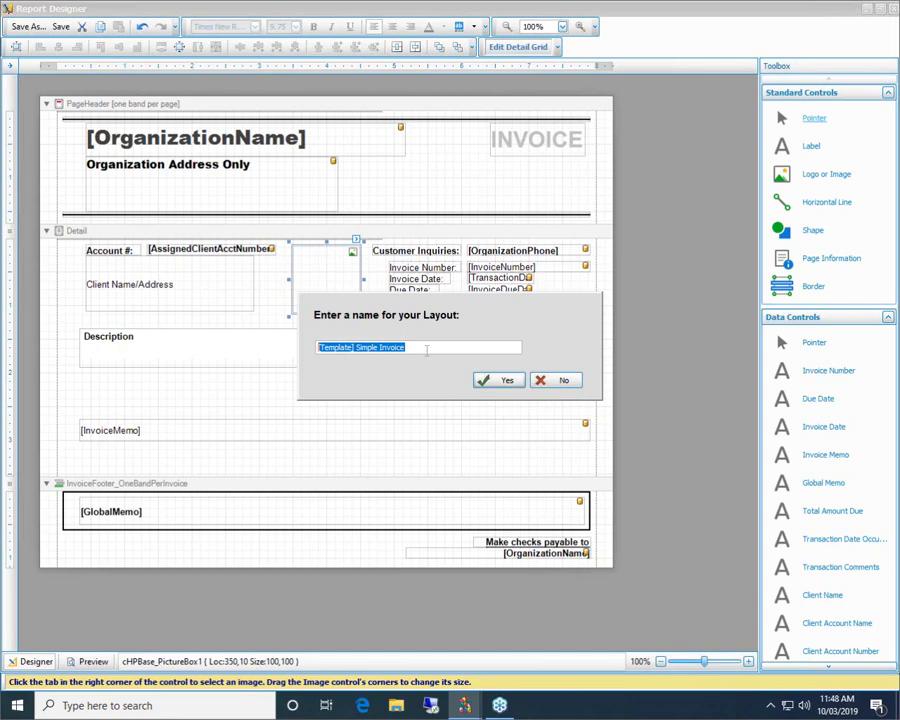
text(My AR I)
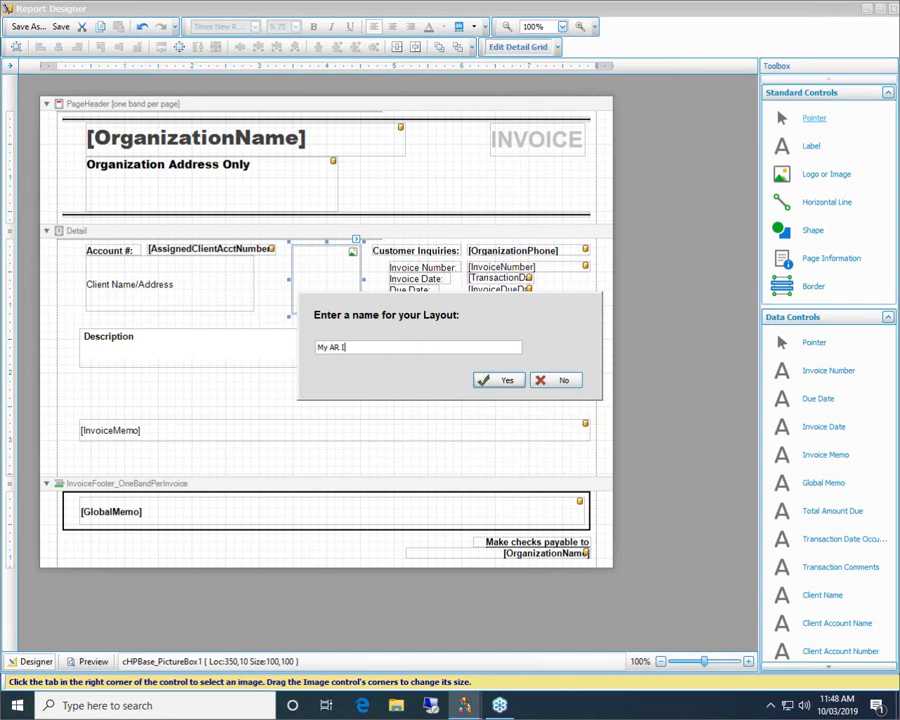
text(nvoice)
click(497, 382)
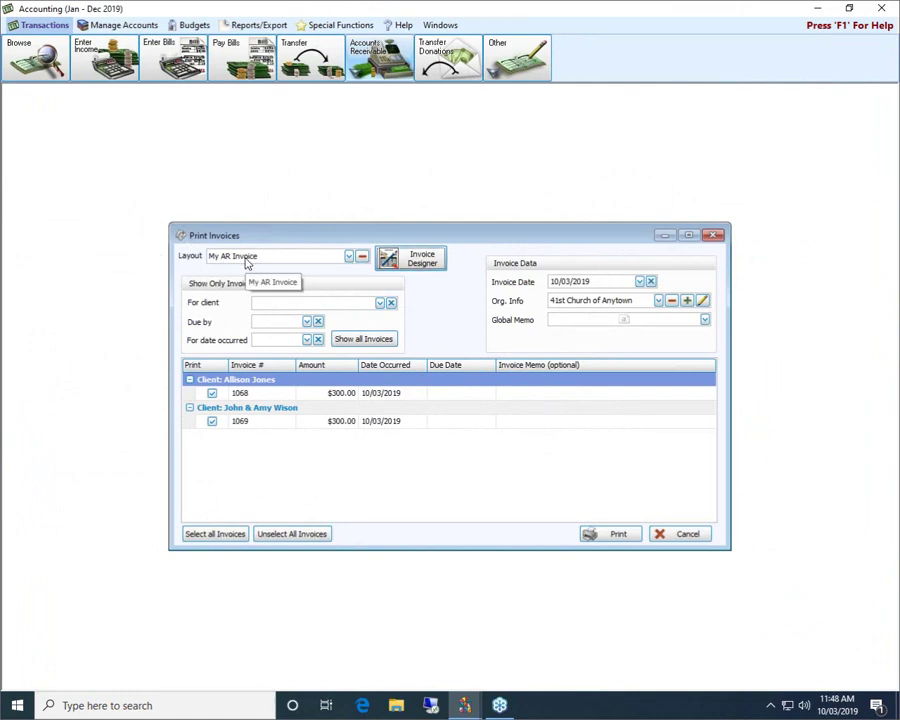
click(350, 257)
click(305, 240)
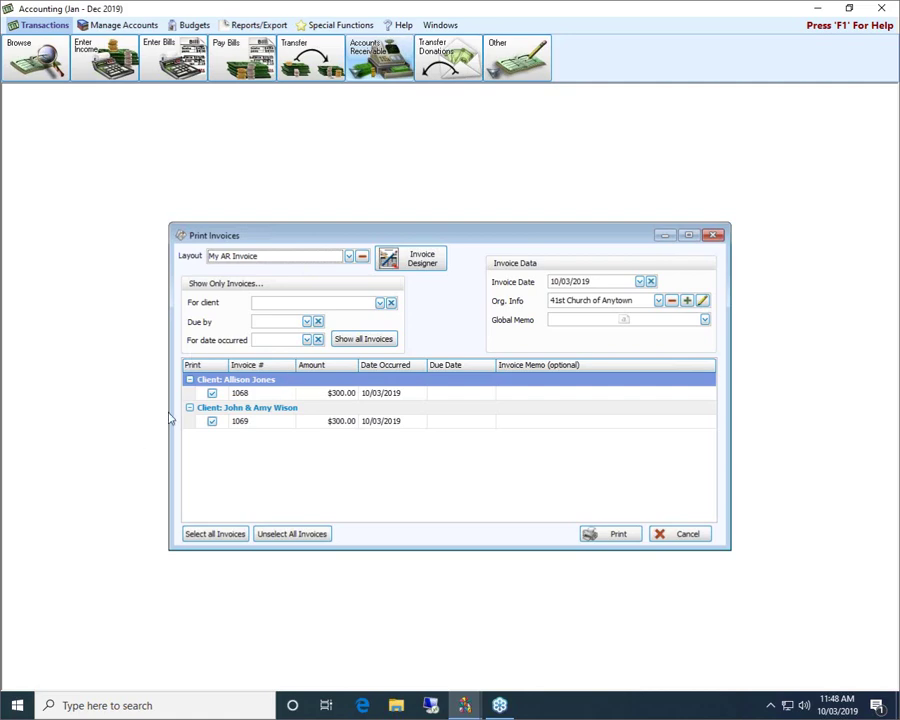
click(211, 394)
click(211, 394)
click(659, 301)
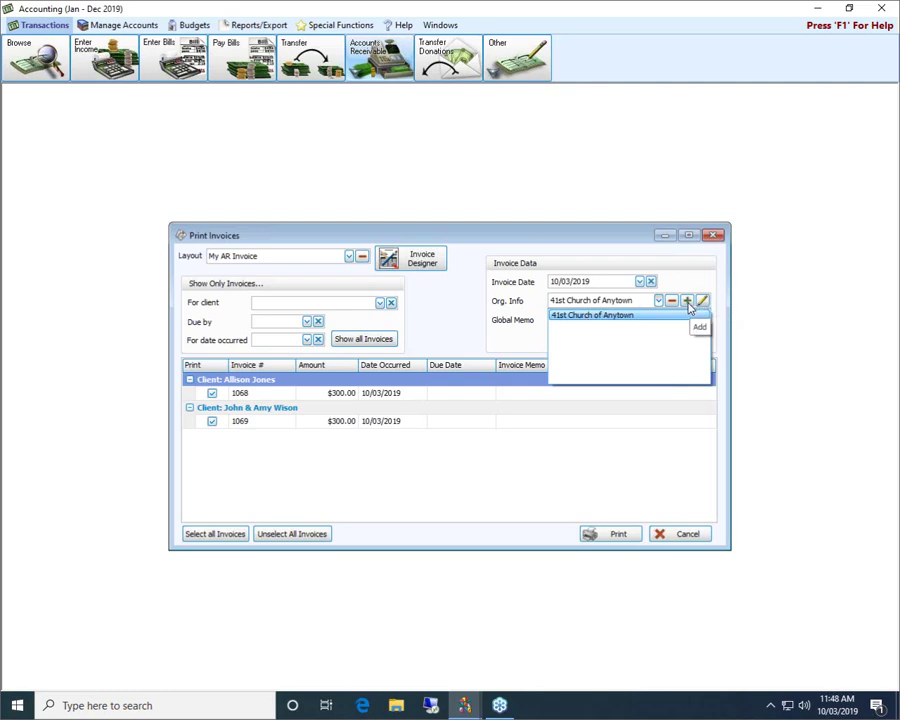
click(688, 301)
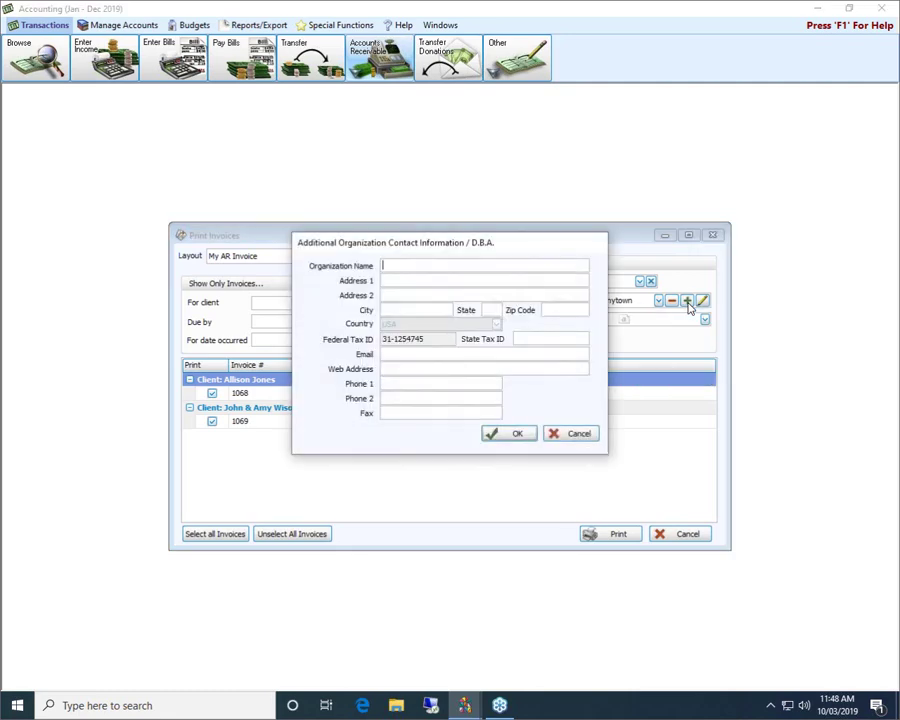
click(572, 433)
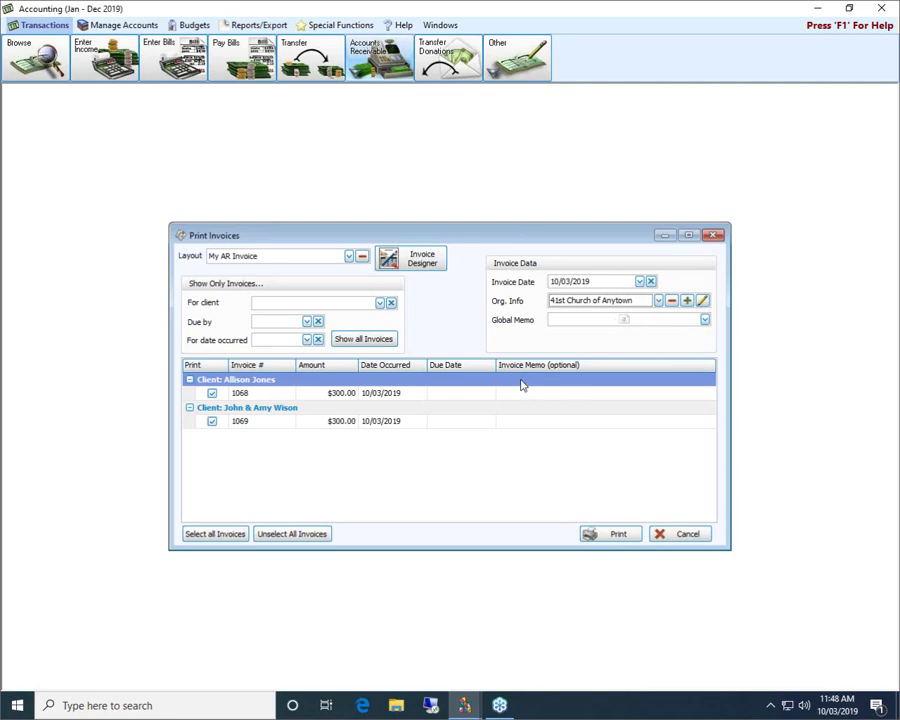
Select invoice 1068's memo cell and print the checked invoices to a preview.
click(550, 394)
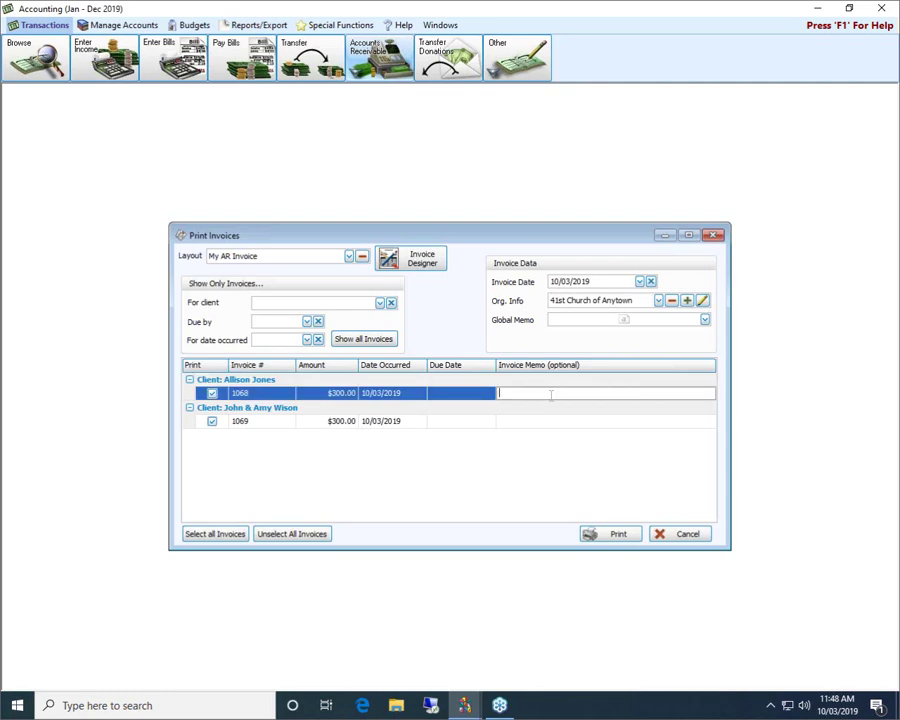
click(604, 534)
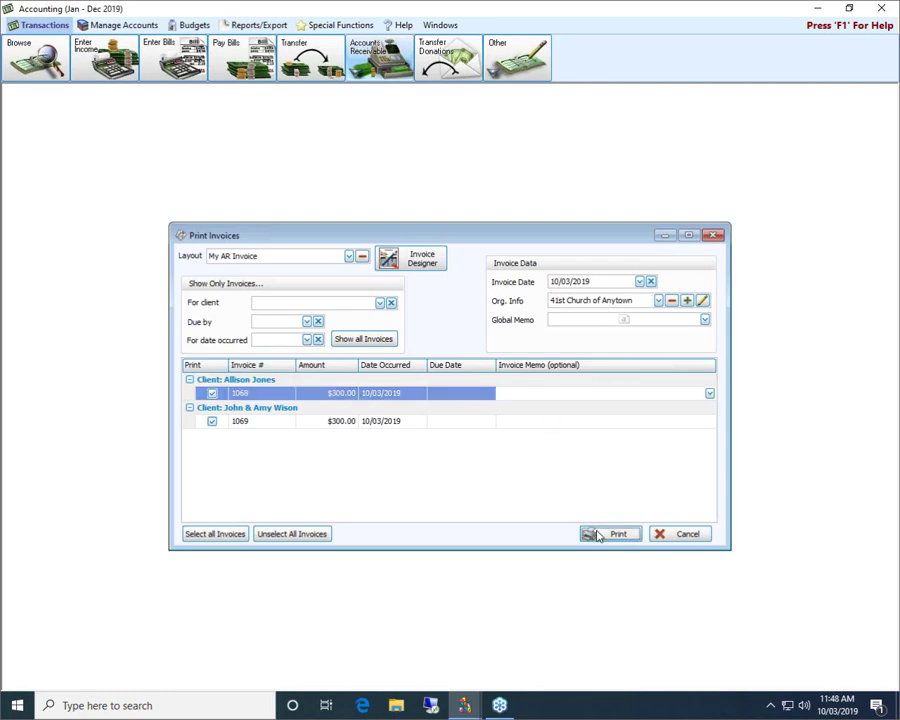